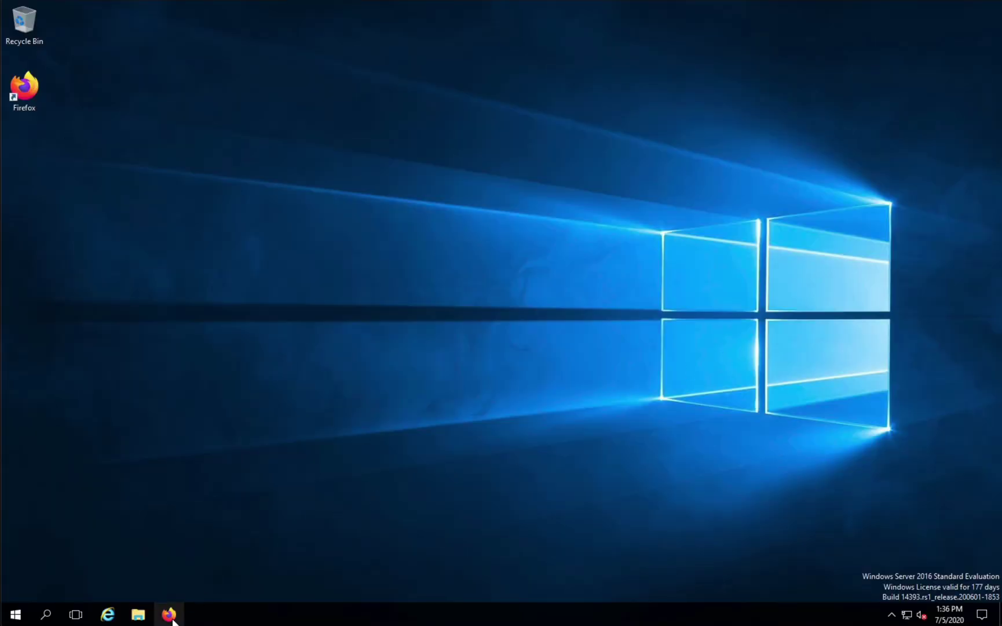
- Sign in to the NetWorker Web UI in Firefox using the saved login password
click(168, 614)
click(519, 486)
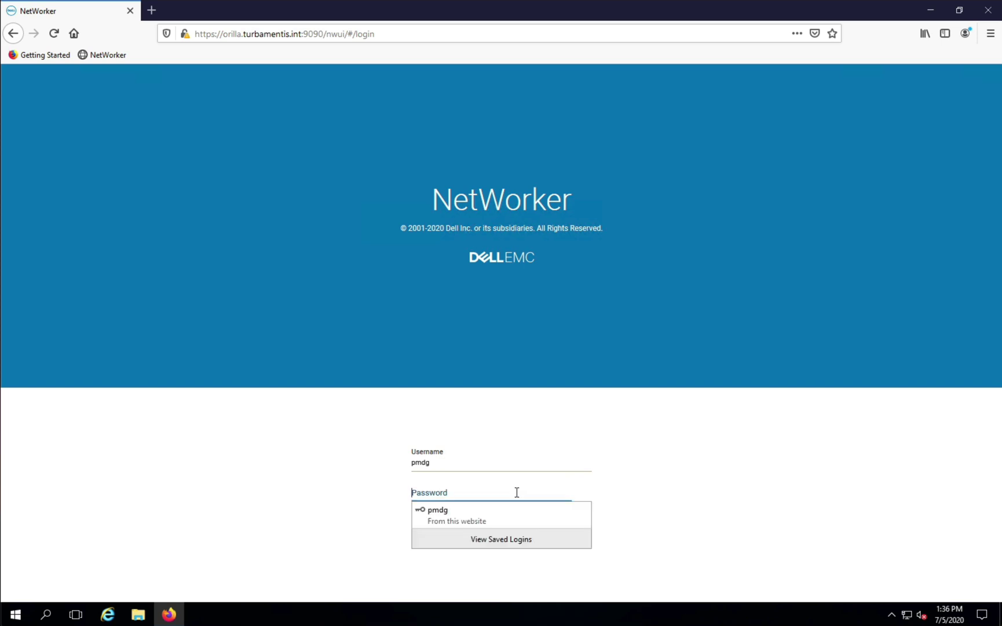
click(492, 516)
click(525, 528)
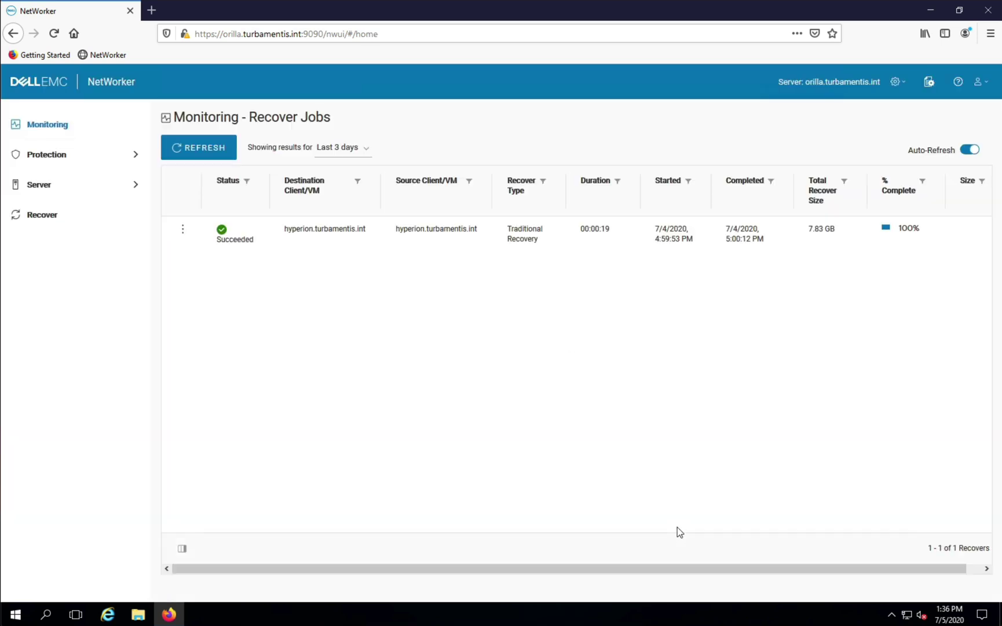
- On the Recover page, select the Traditional client hyperion.turbamentis.int
click(58, 220)
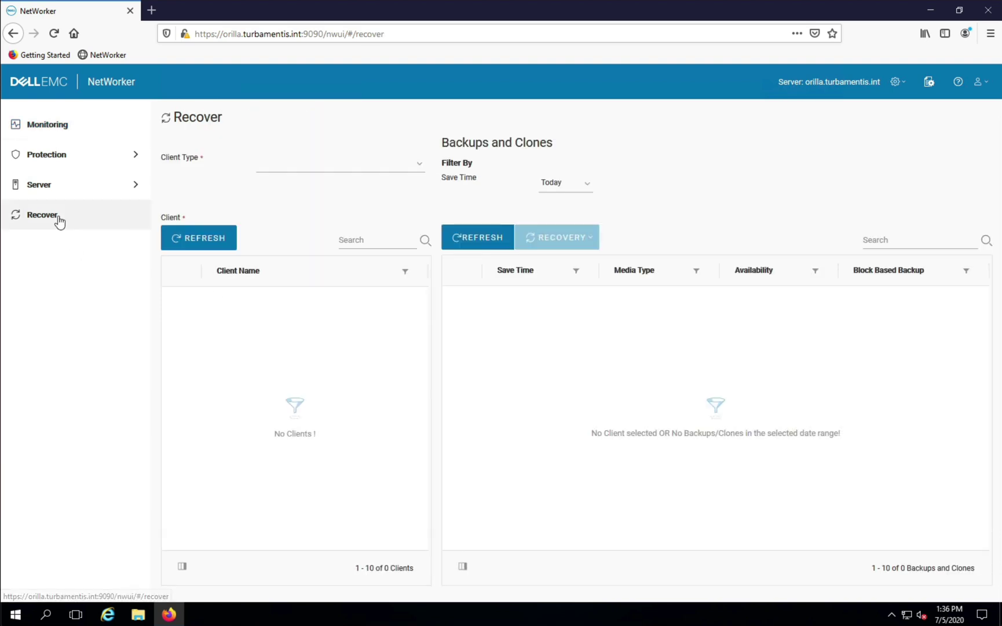
click(349, 174)
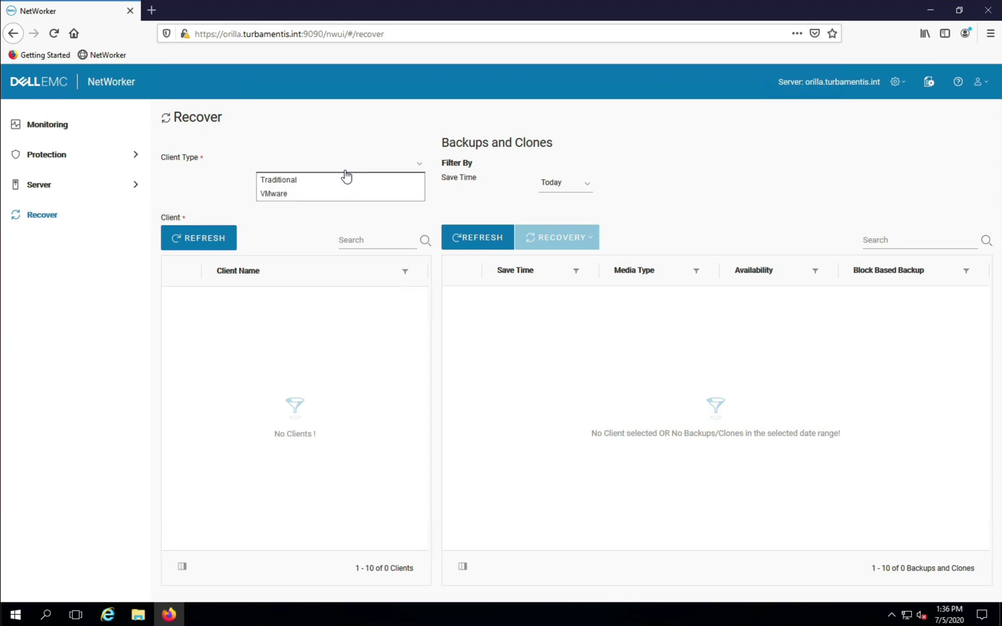
click(295, 181)
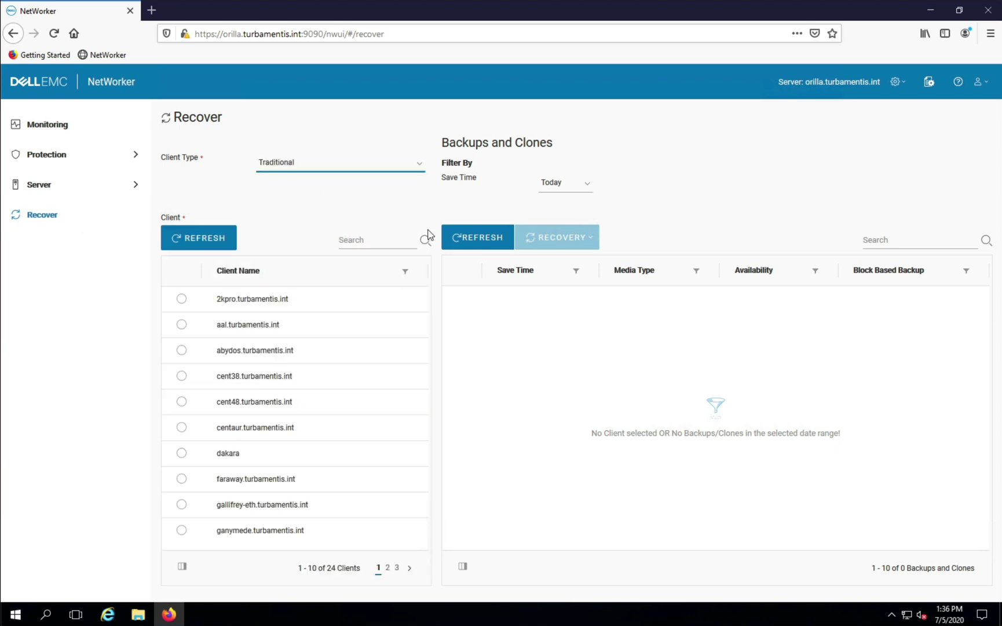
click(391, 244)
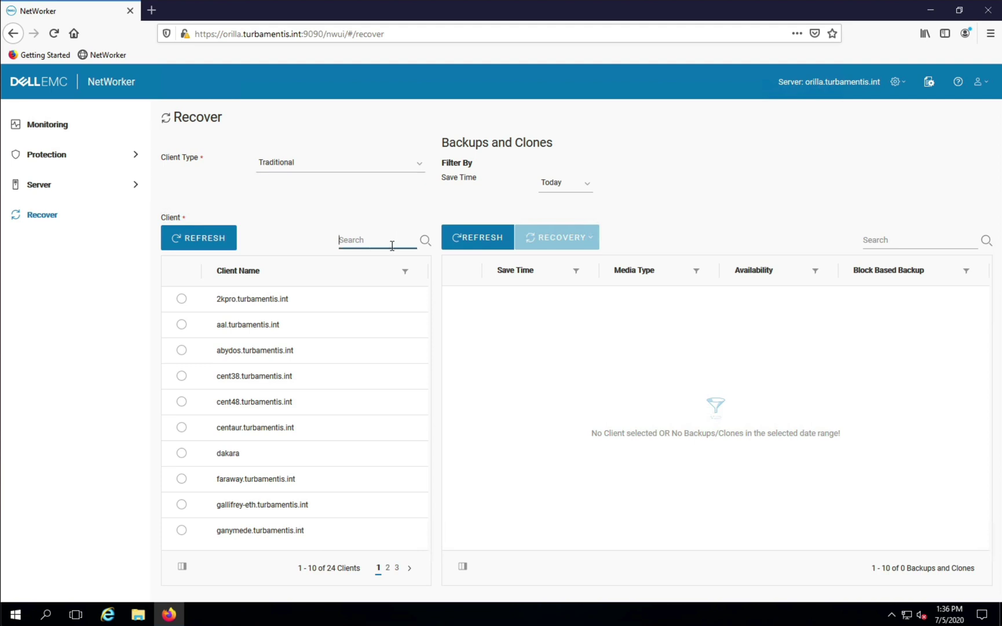
text(hyperion)
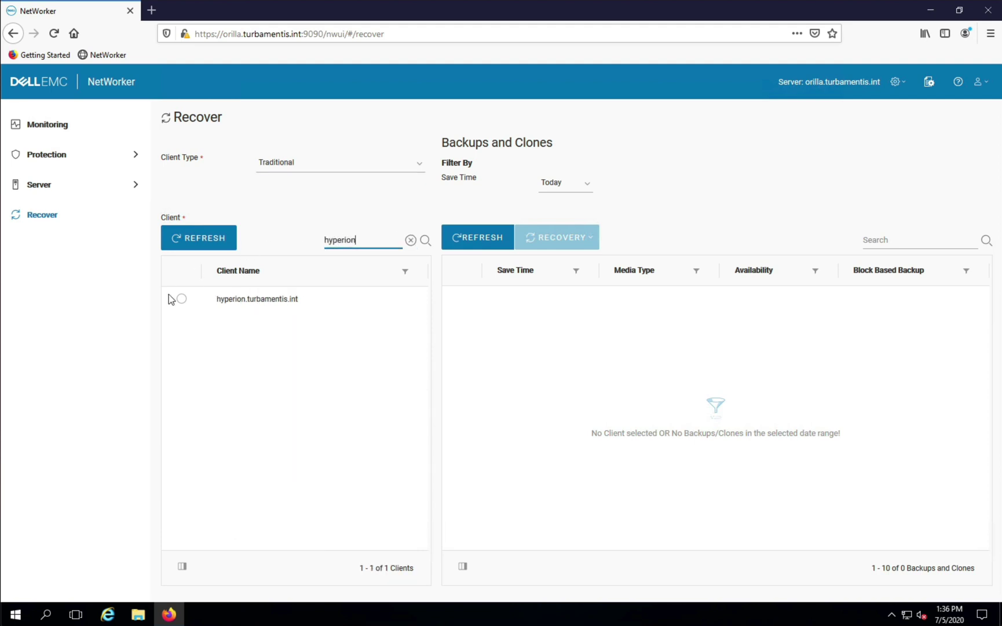
click(183, 299)
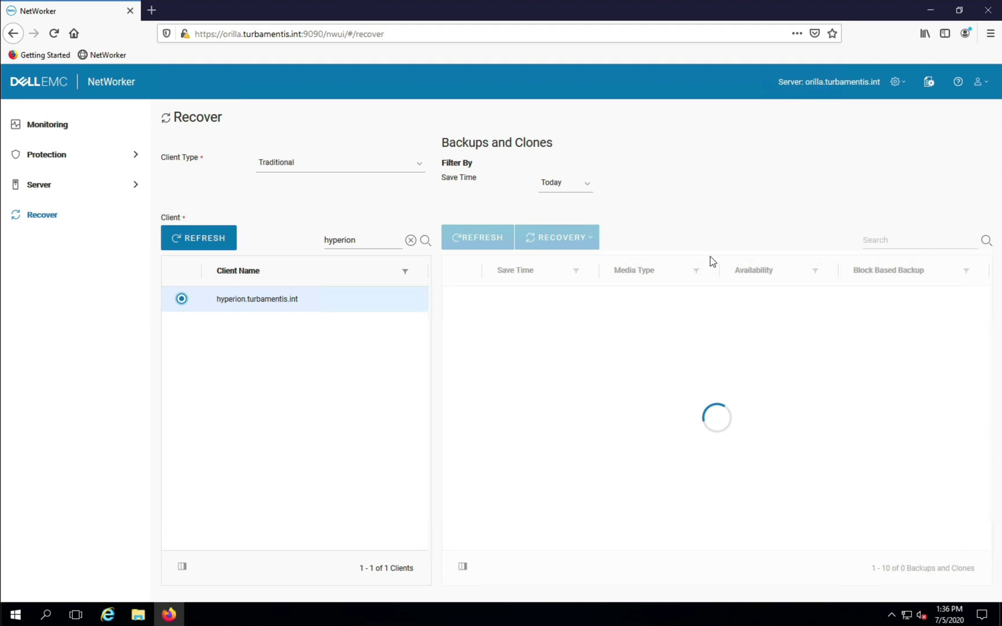
- Show backups from the last 3 days and add the Save Set Name column
click(556, 187)
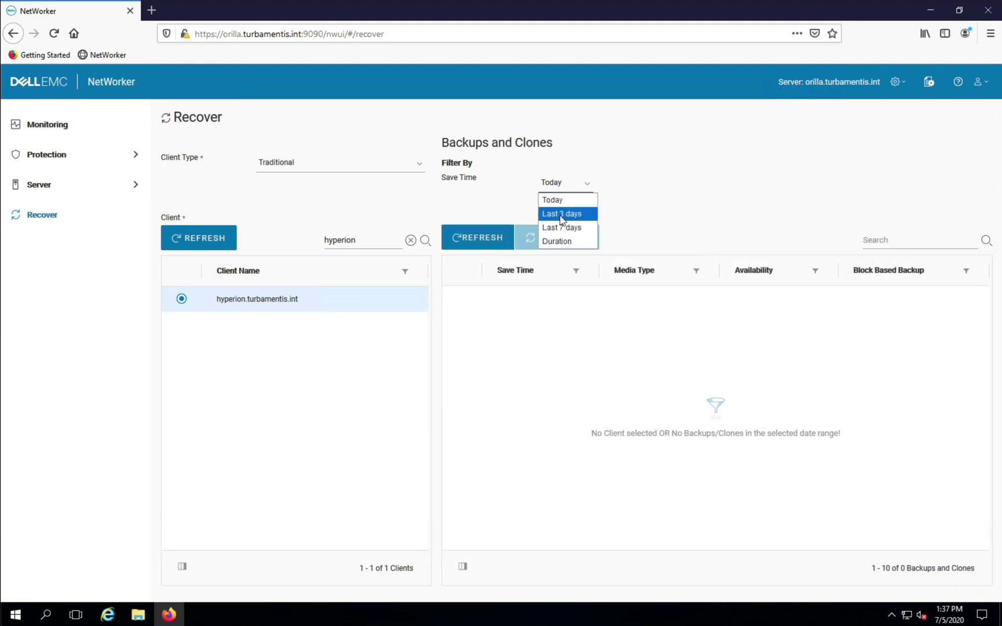
click(561, 215)
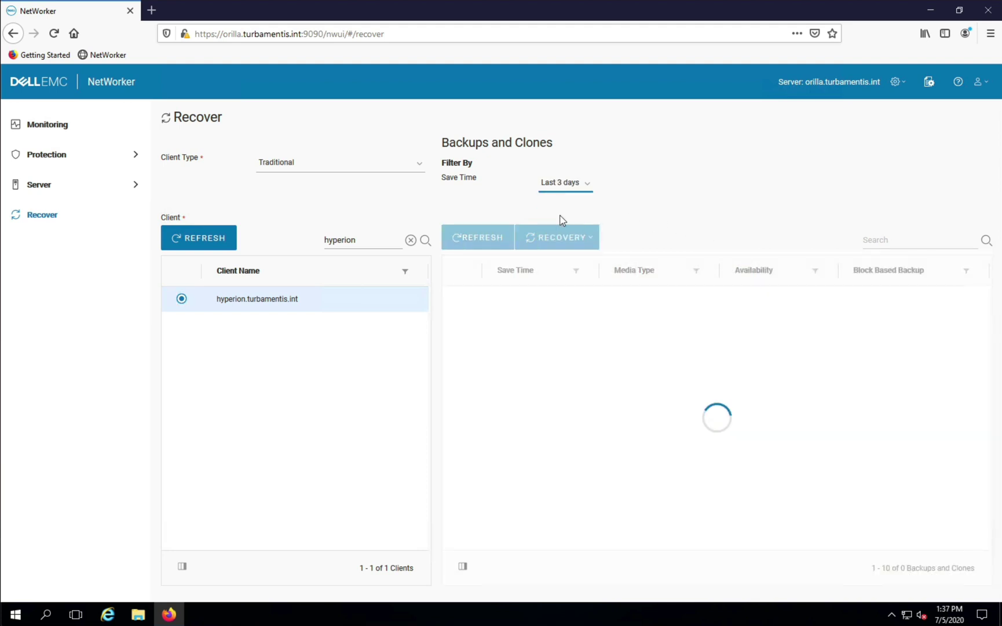
click(462, 565)
click(513, 499)
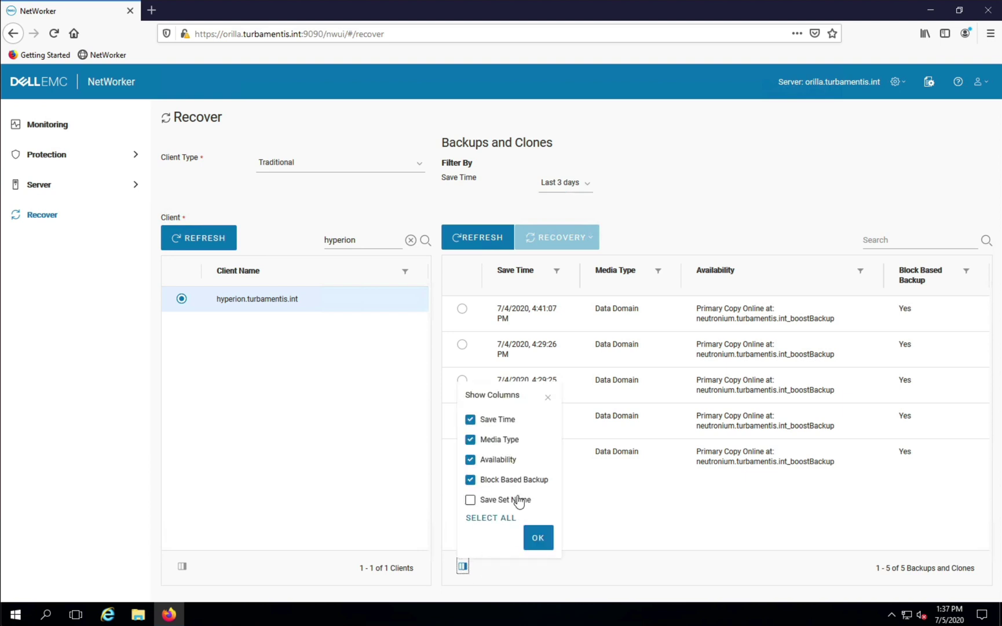
click(538, 537)
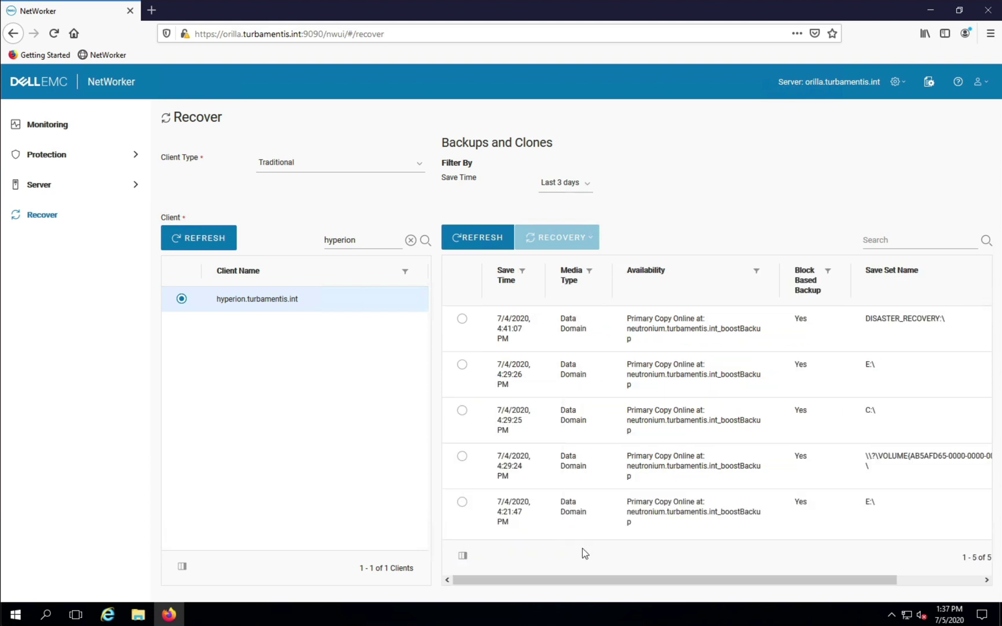
- Pick the 4:29:26 PM E:\ backup and start a File System BBB File Level recovery
click(462, 366)
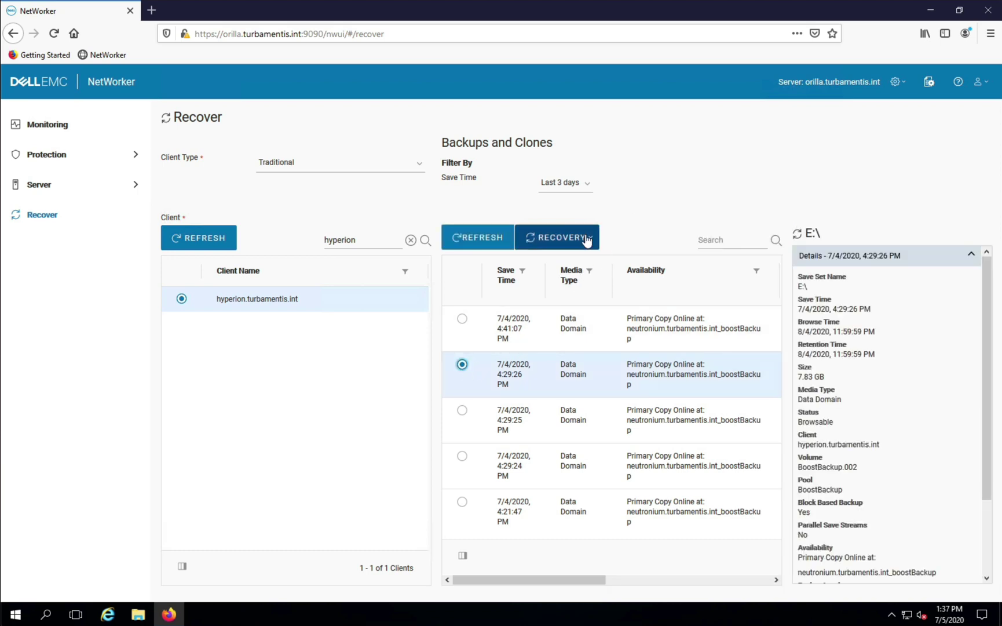
click(586, 238)
mouse_move(578, 264)
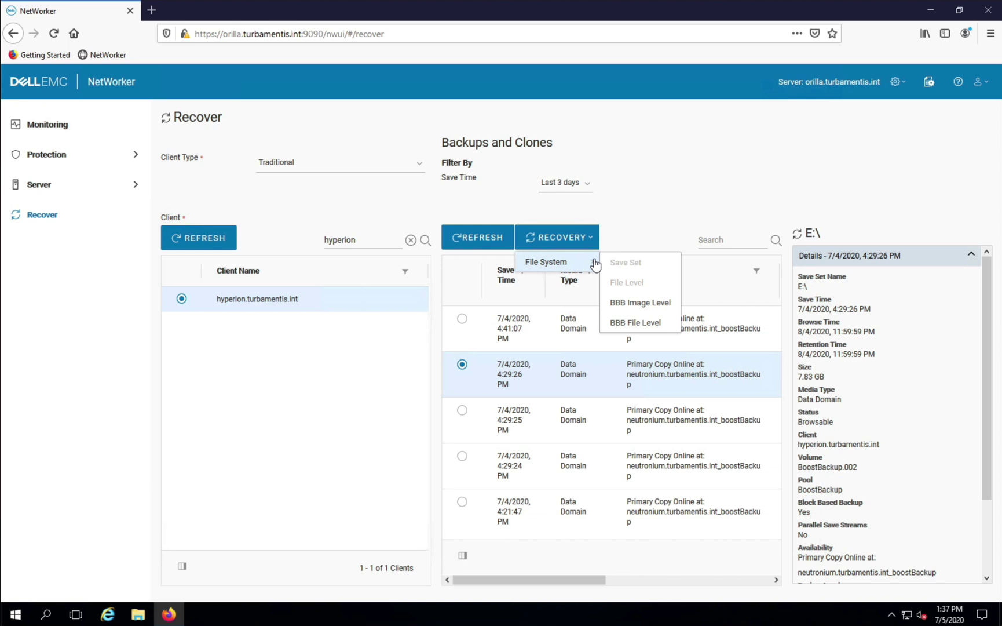
click(654, 325)
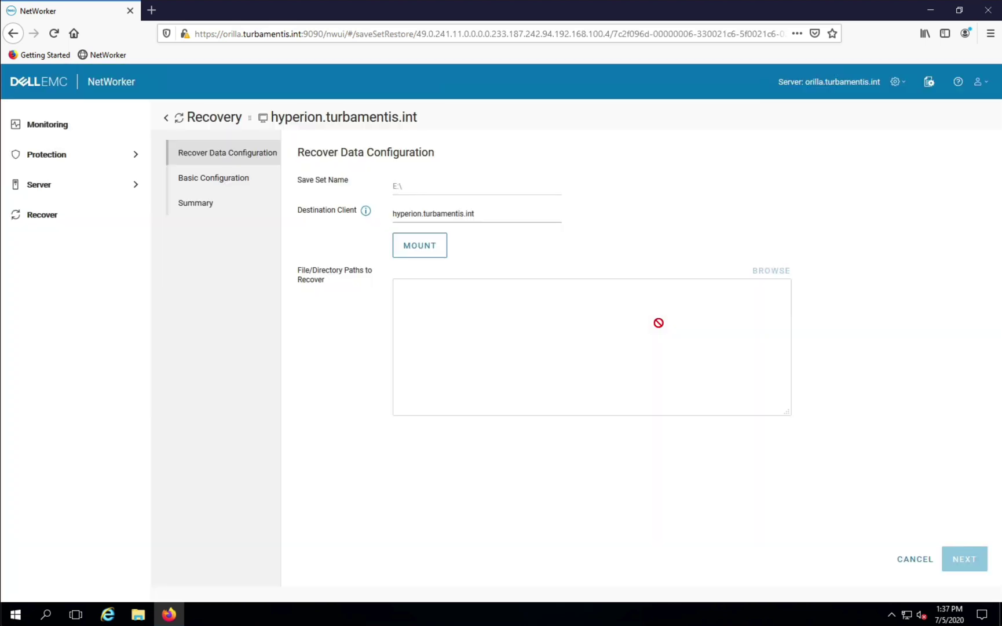
- Mount the E:\ backup and, once the mount succeeds, browse its save sets
click(441, 252)
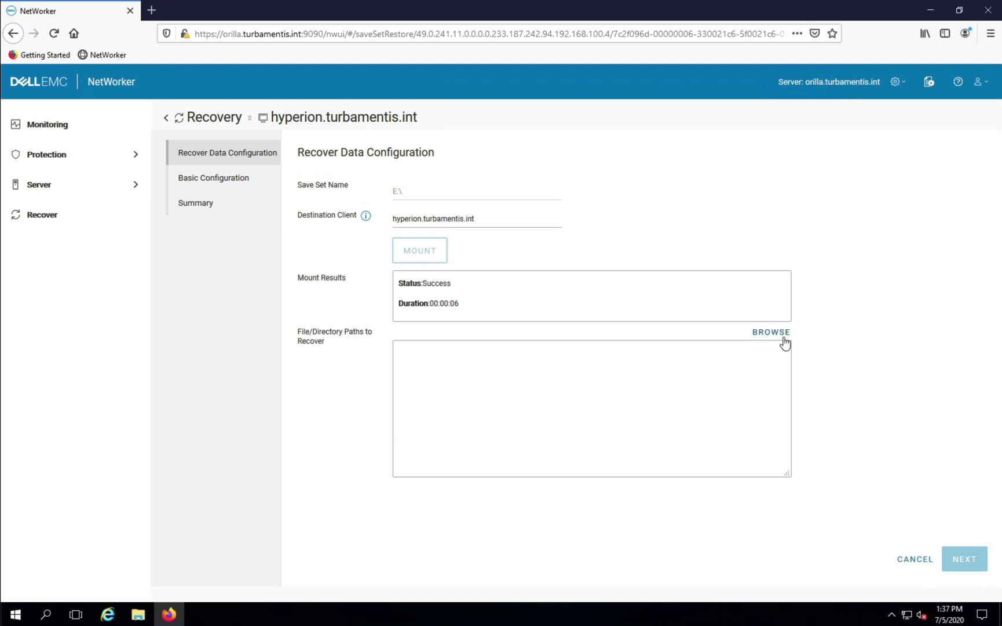
click(773, 334)
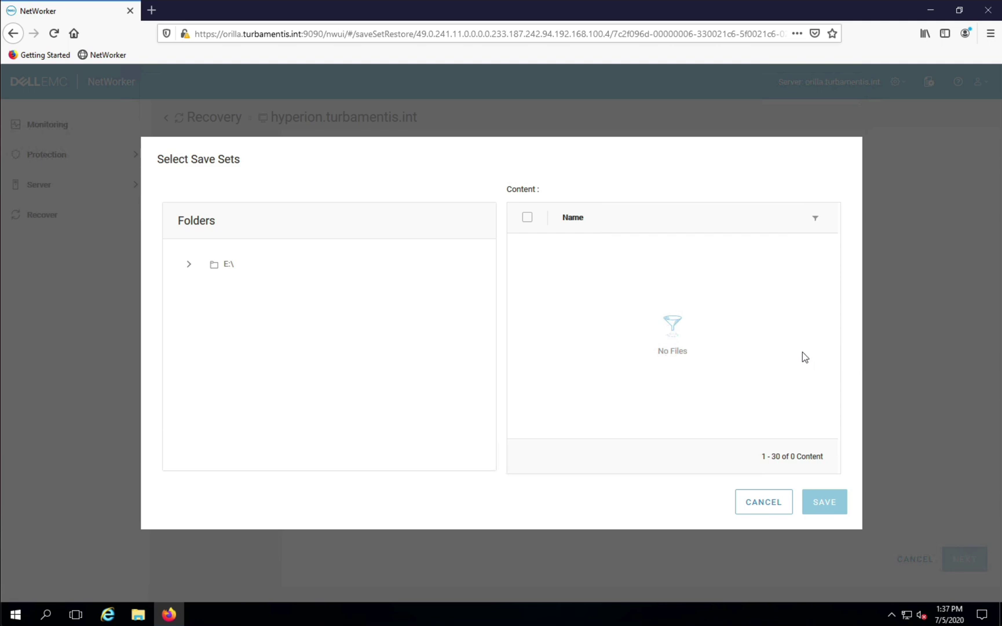
- Expand E:\ > NetWorker > 19.2 in the Select Save Sets tree
click(189, 265)
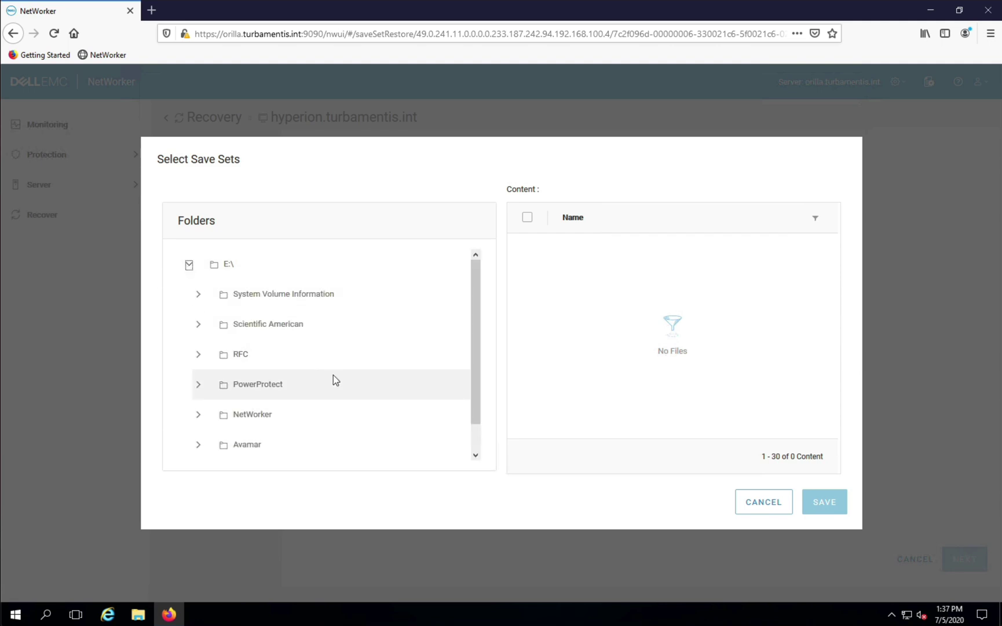
click(479, 443)
click(198, 385)
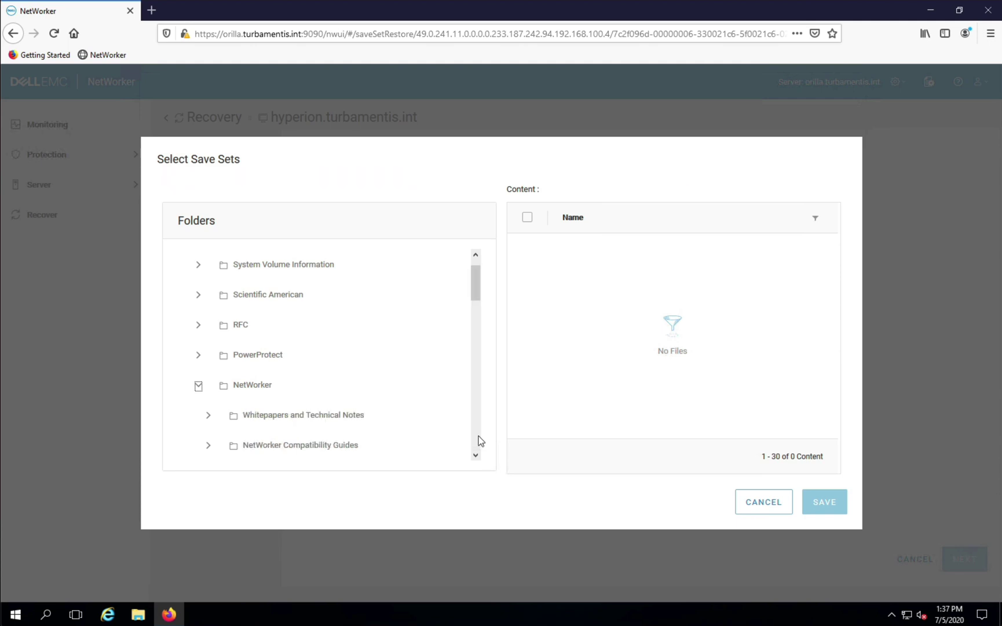
scroll(479, 437, down, 3)
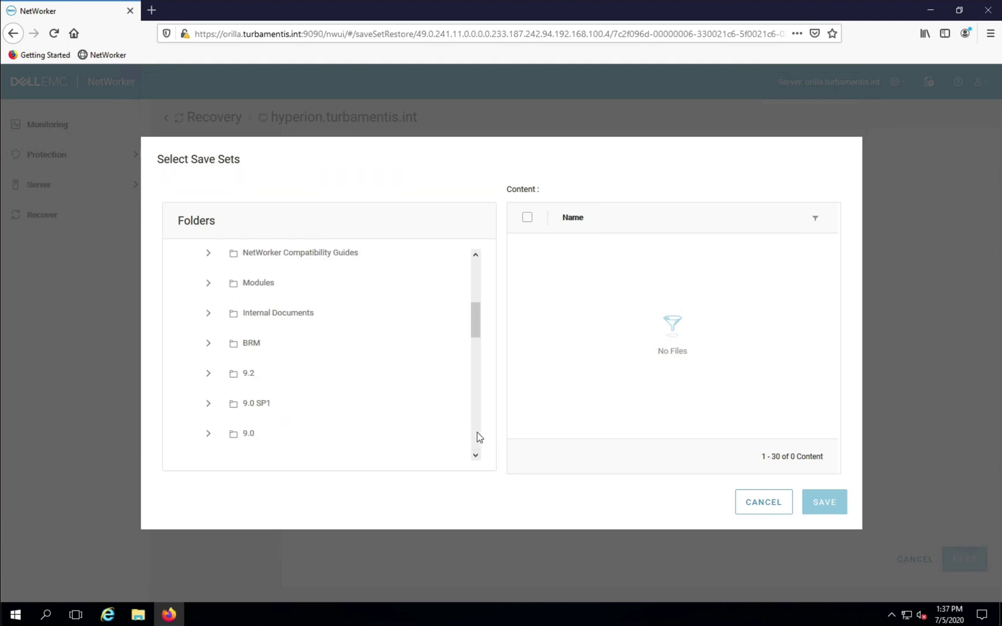
scroll(478, 436, down, 10)
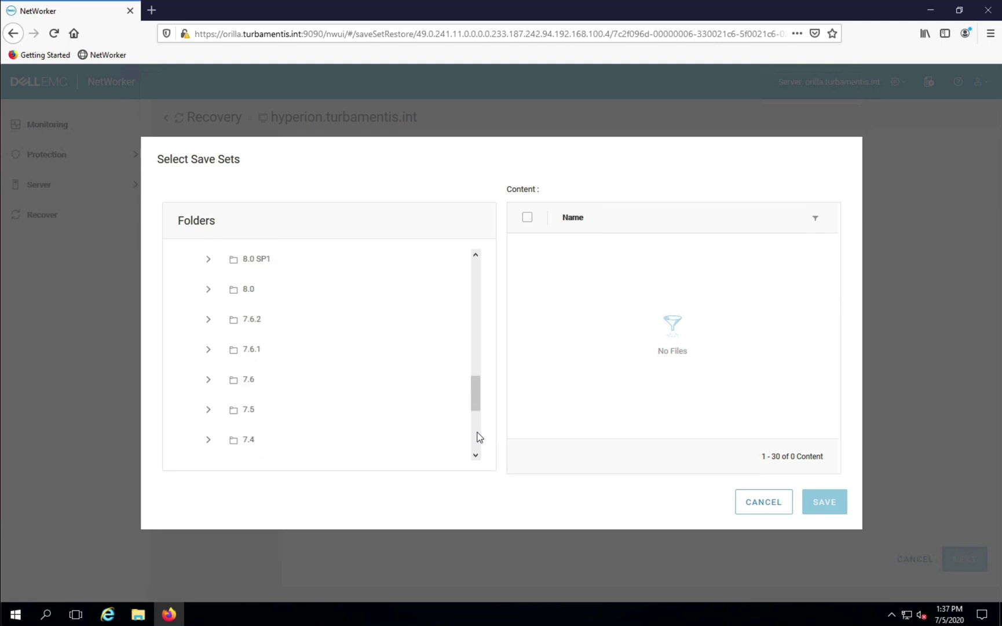
scroll(478, 437, down, 1)
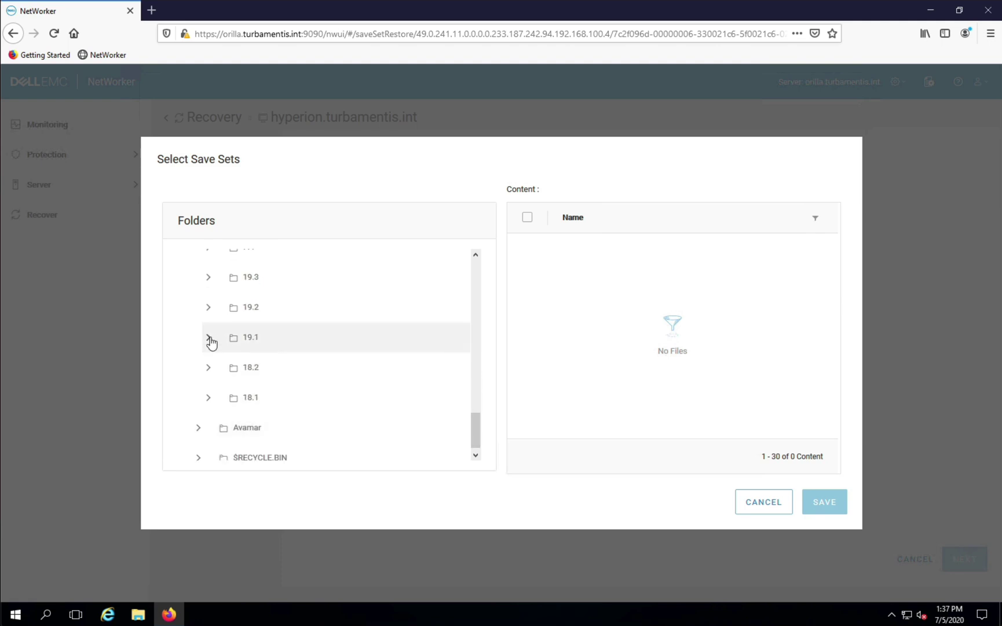
click(209, 310)
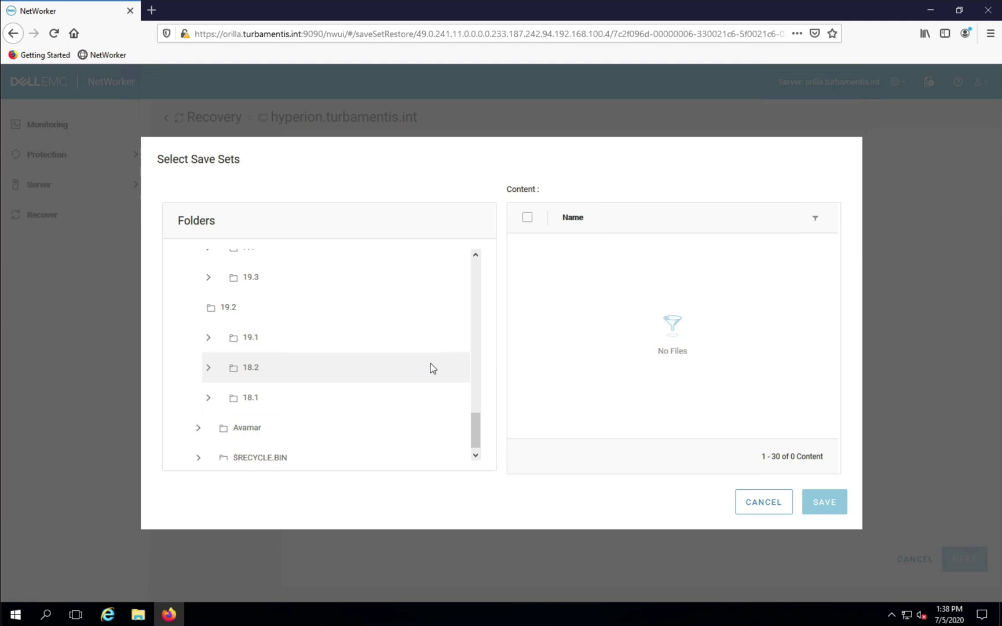
- Check the VMware Integration, Virtual Edition Deployment, Updating and Snapshot Management 19.2 PDFs
click(242, 318)
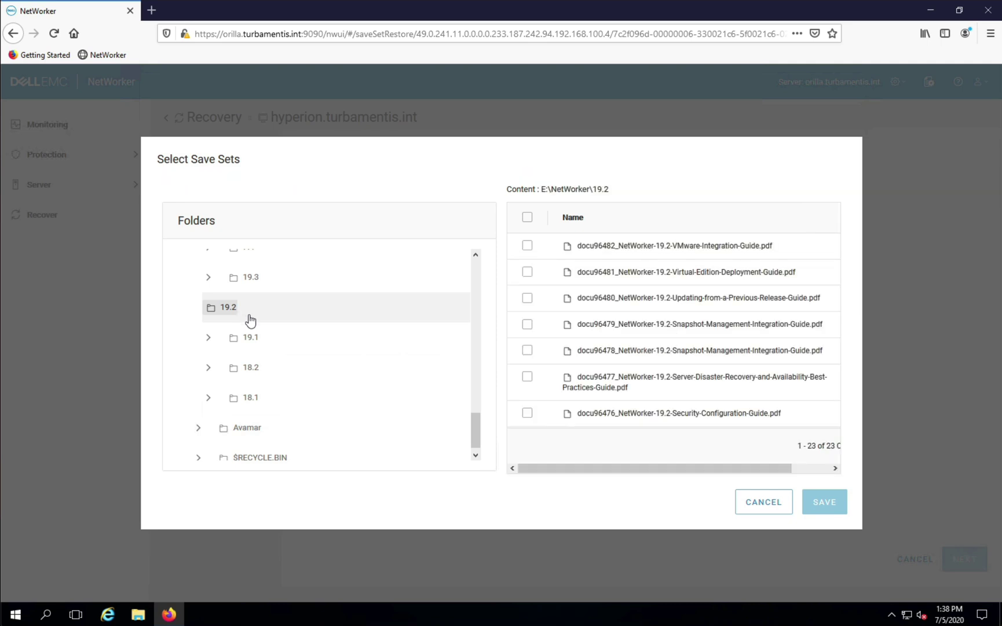
click(527, 246)
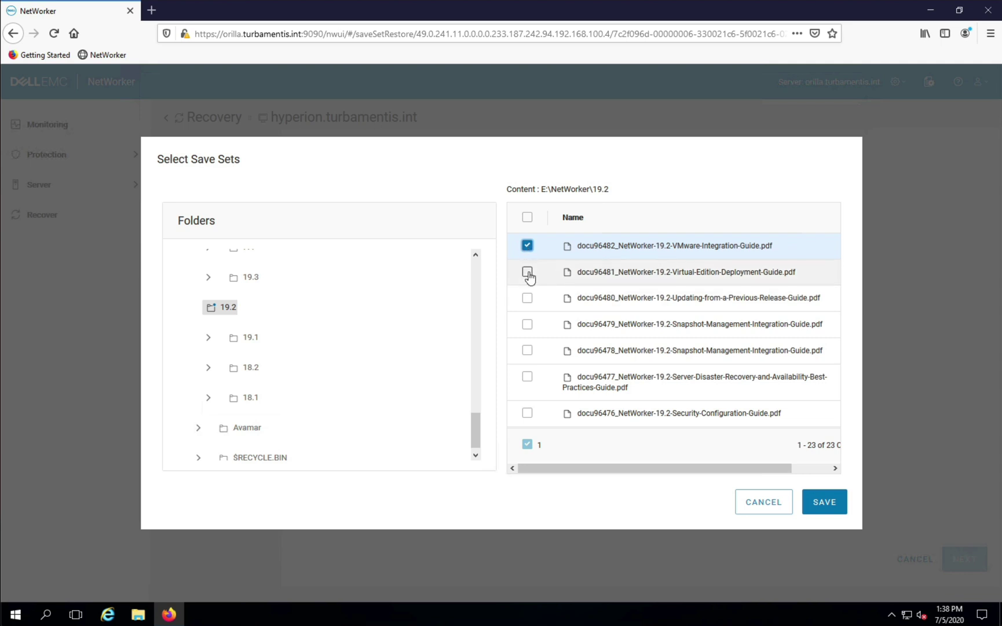
click(527, 272)
click(527, 298)
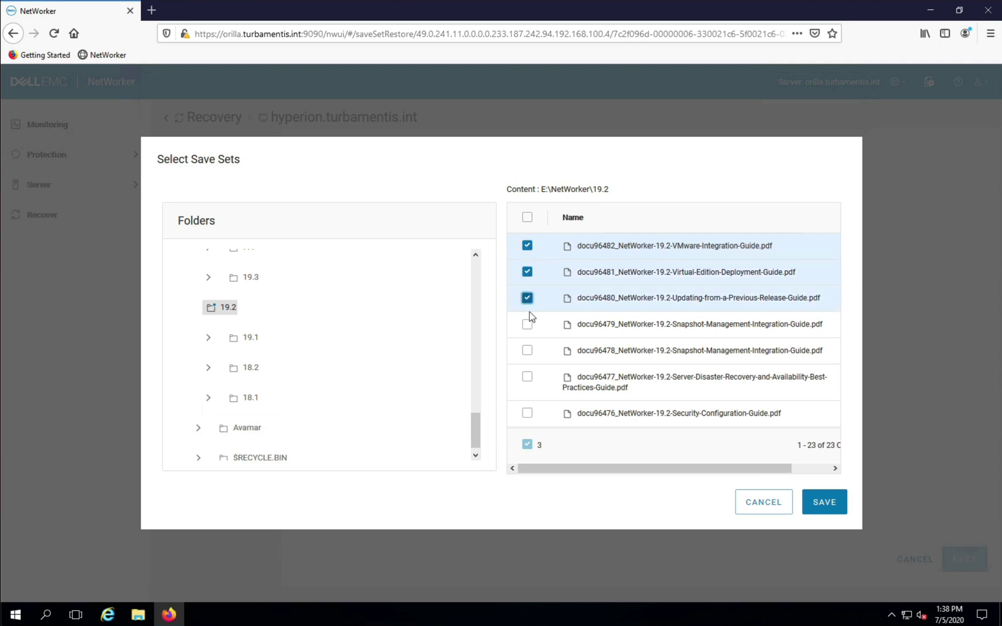
click(527, 324)
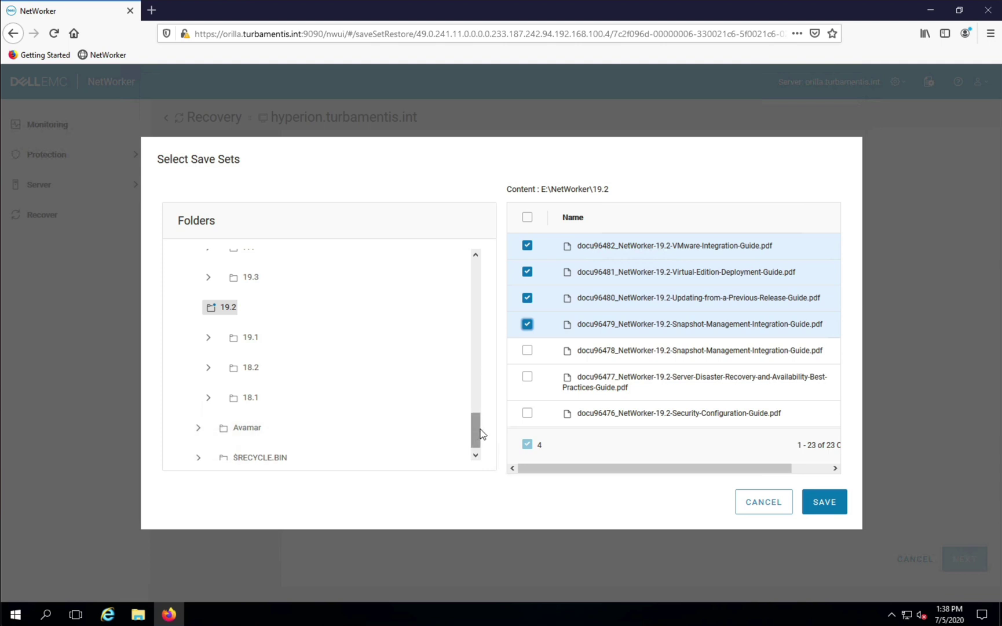
scroll(483, 435, down, 1)
- Expand the Avamar folder and list the files in Avamar 19.2
click(200, 421)
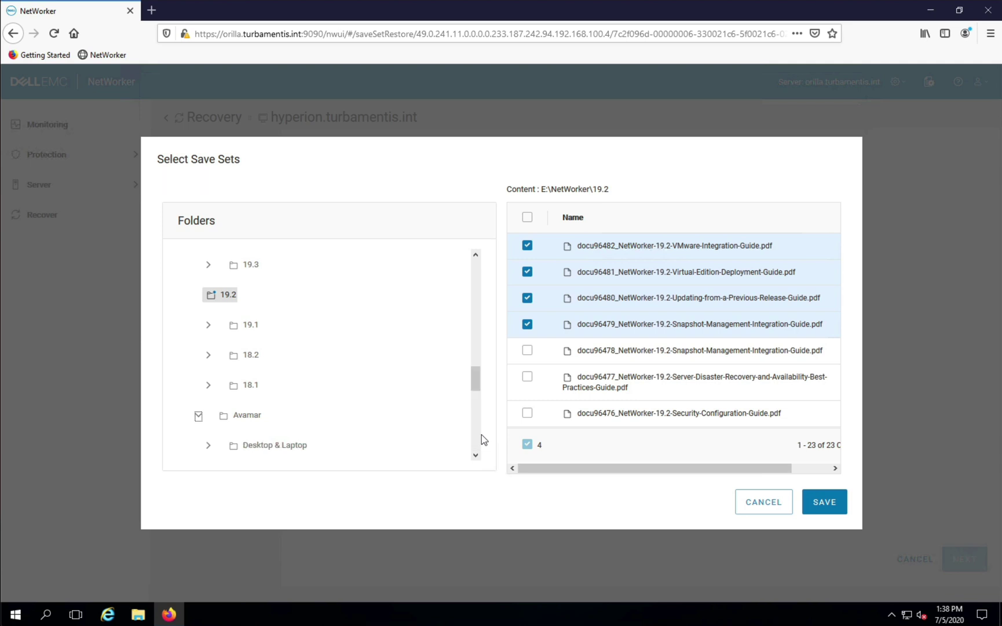
click(479, 433)
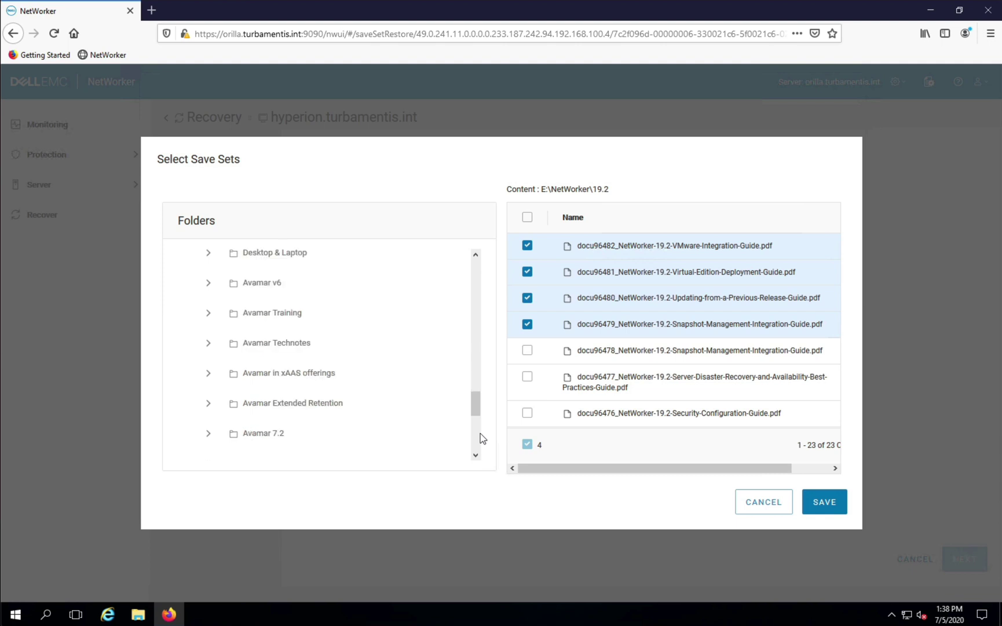
click(480, 433)
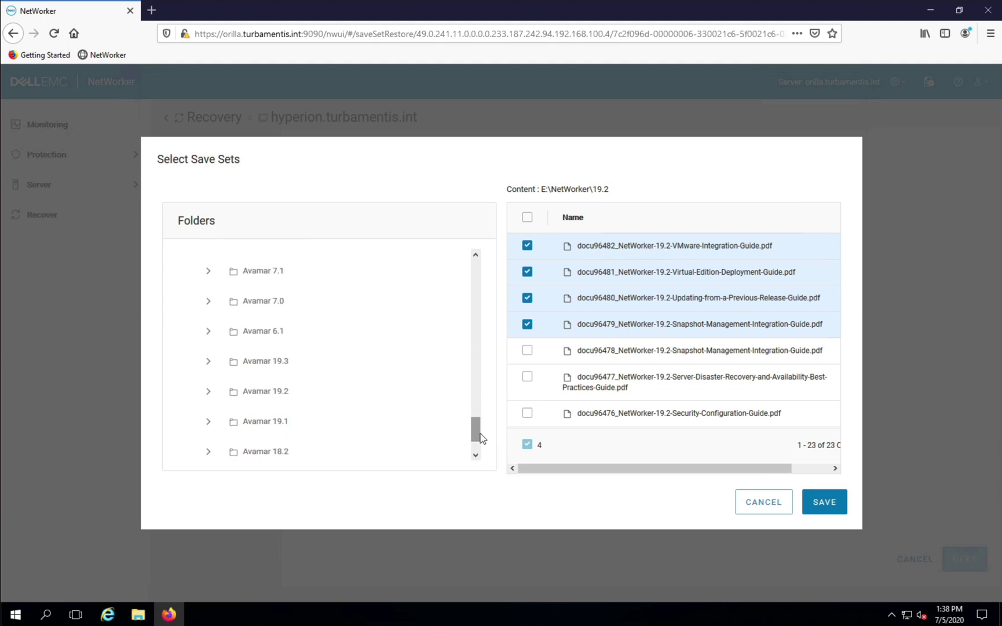
click(209, 392)
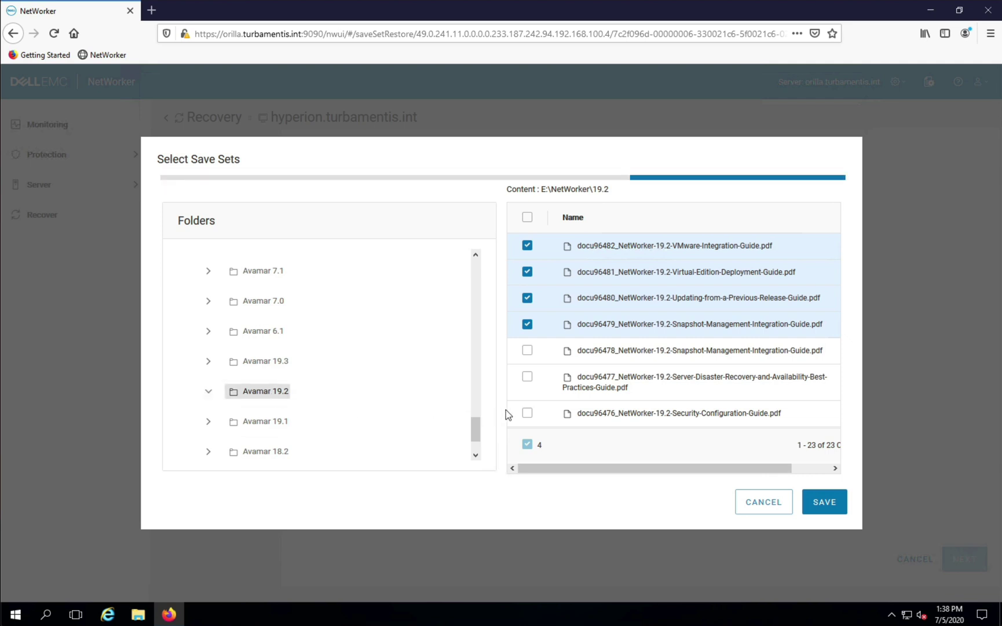
click(252, 397)
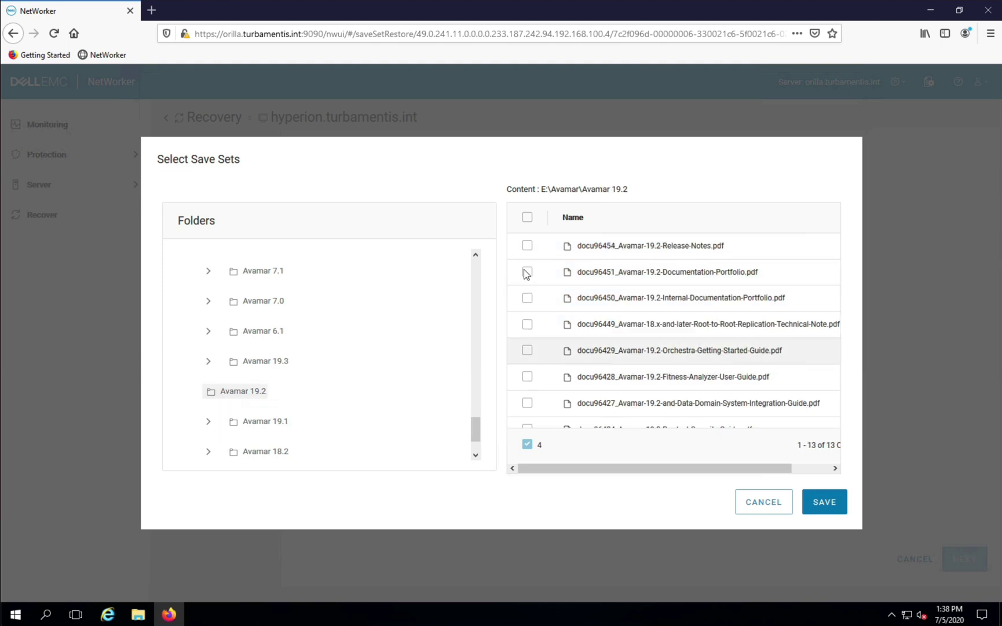
- Check the Release Notes, both Documentation Portfolios and Root-to-Root Replication PDFs, then save the selection
click(527, 248)
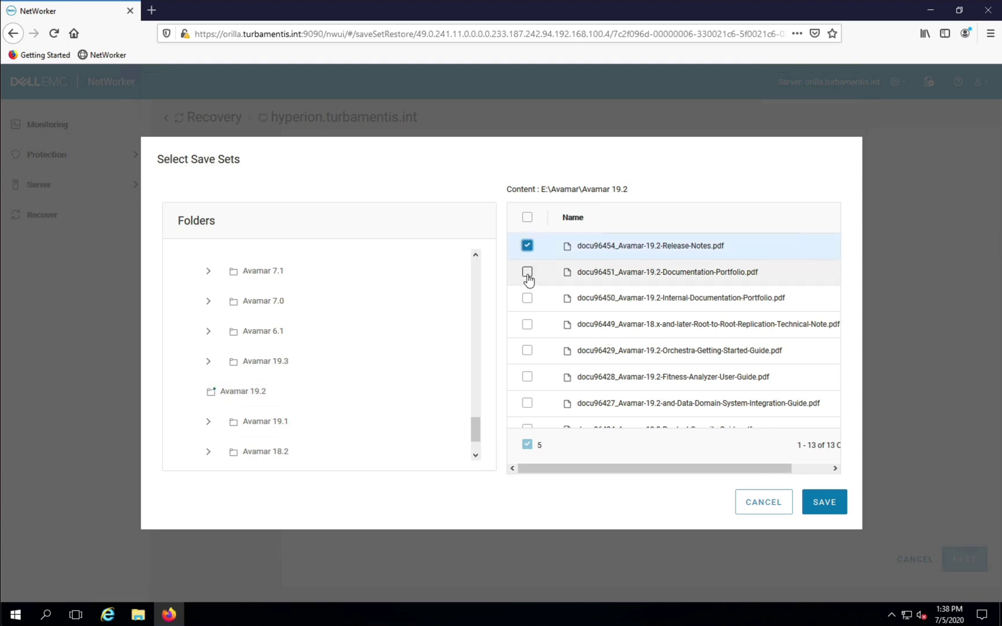
click(527, 271)
click(527, 297)
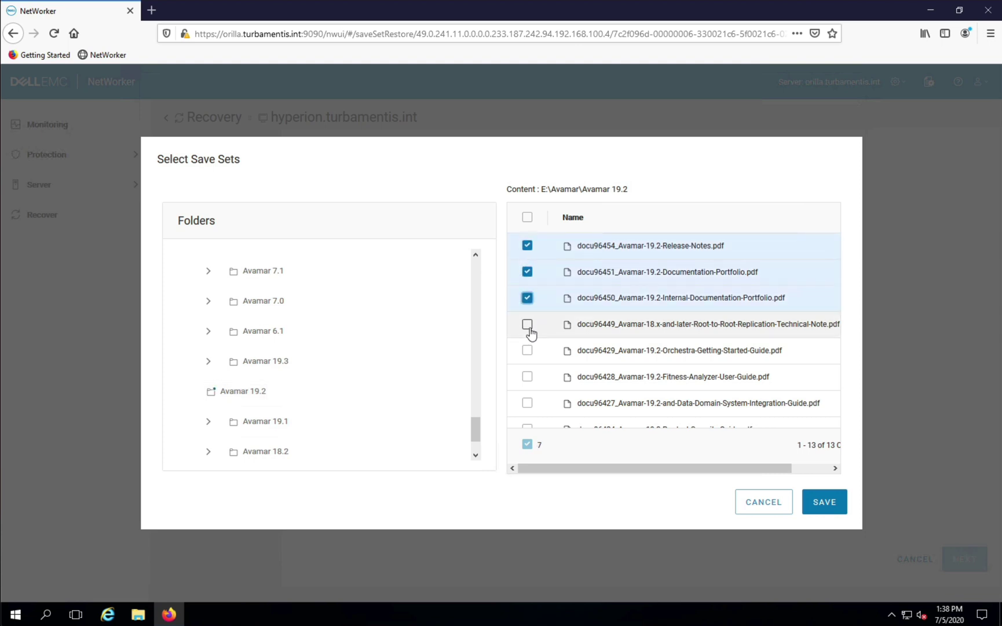
click(528, 325)
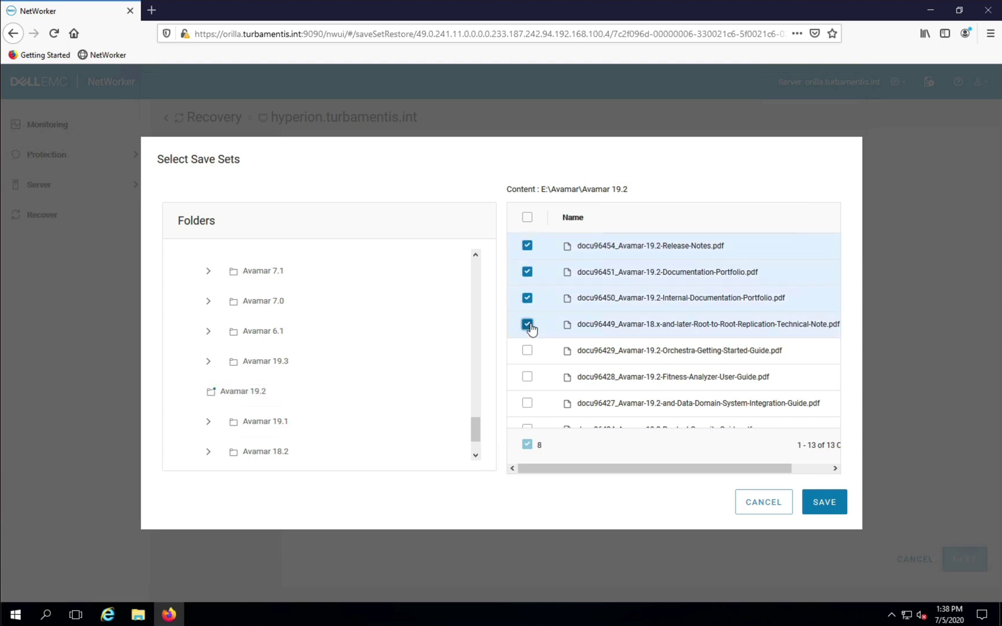
click(829, 507)
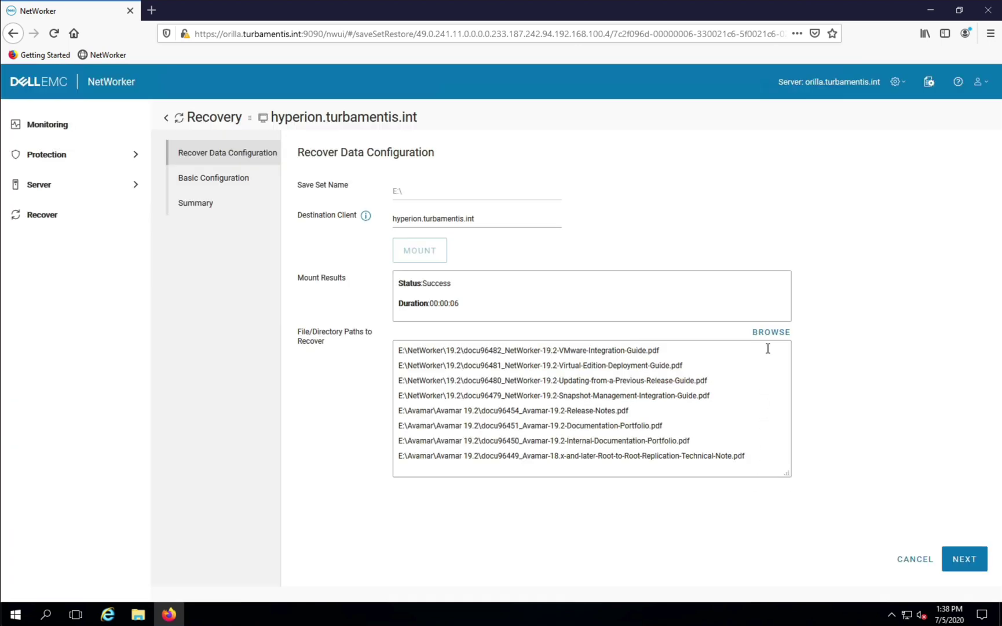
- In Basic Configuration, turn off Original Path and browse hyperion's C: drive for a destination
click(975, 563)
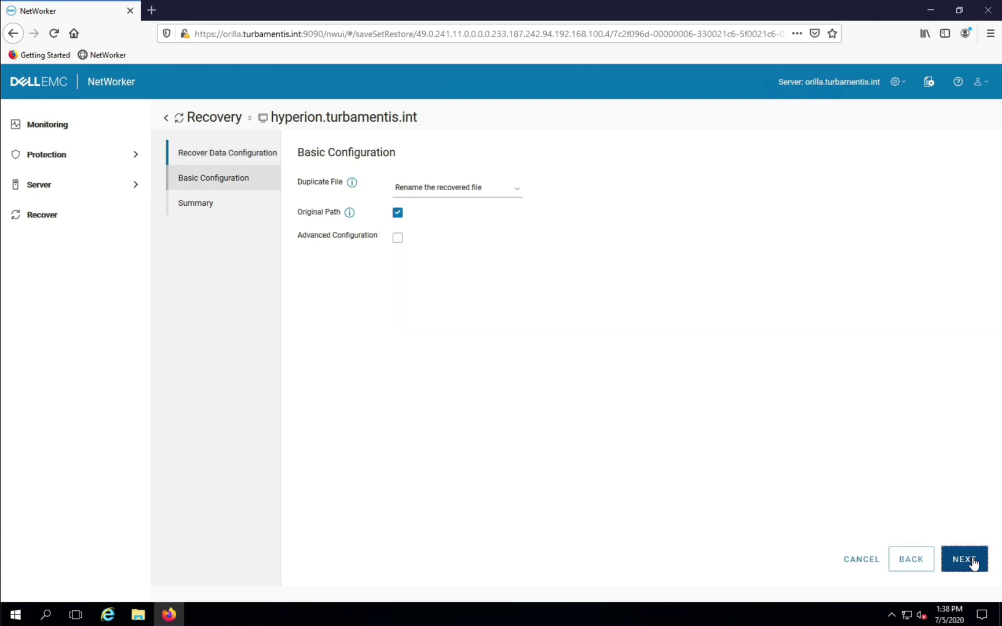
click(400, 217)
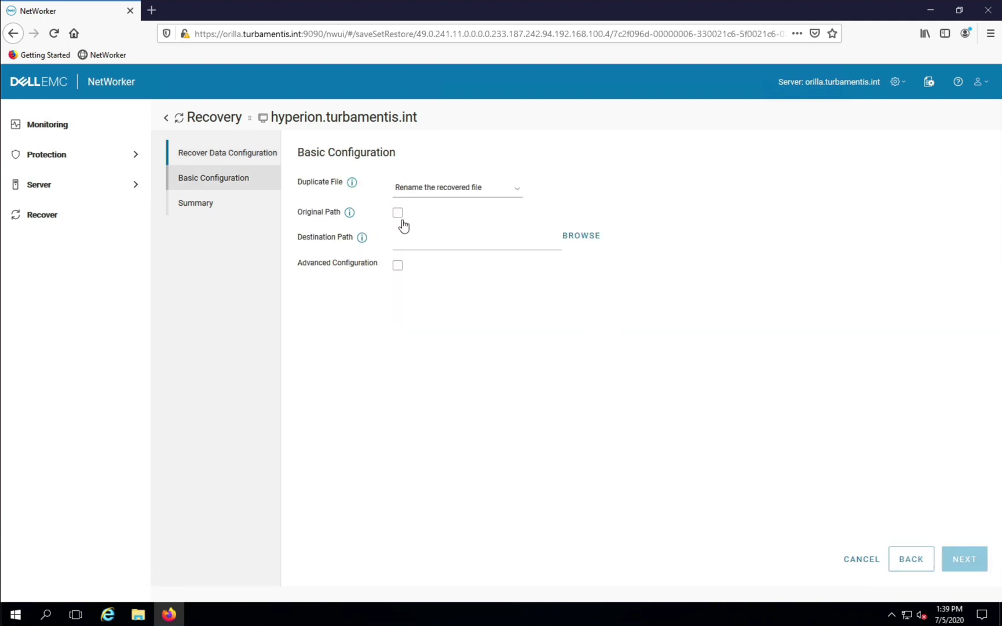
click(583, 238)
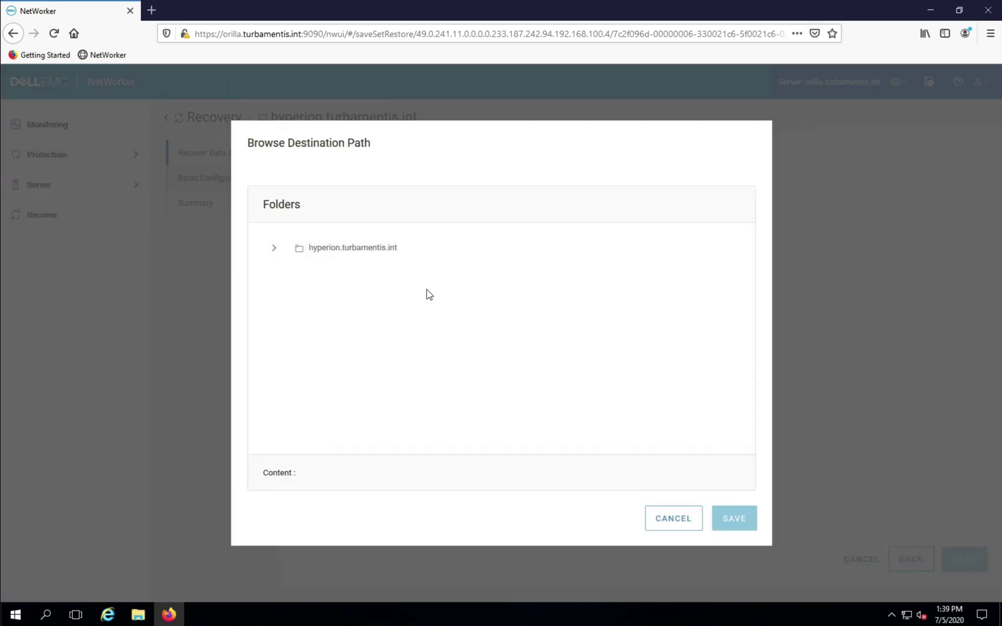
click(274, 248)
click(284, 308)
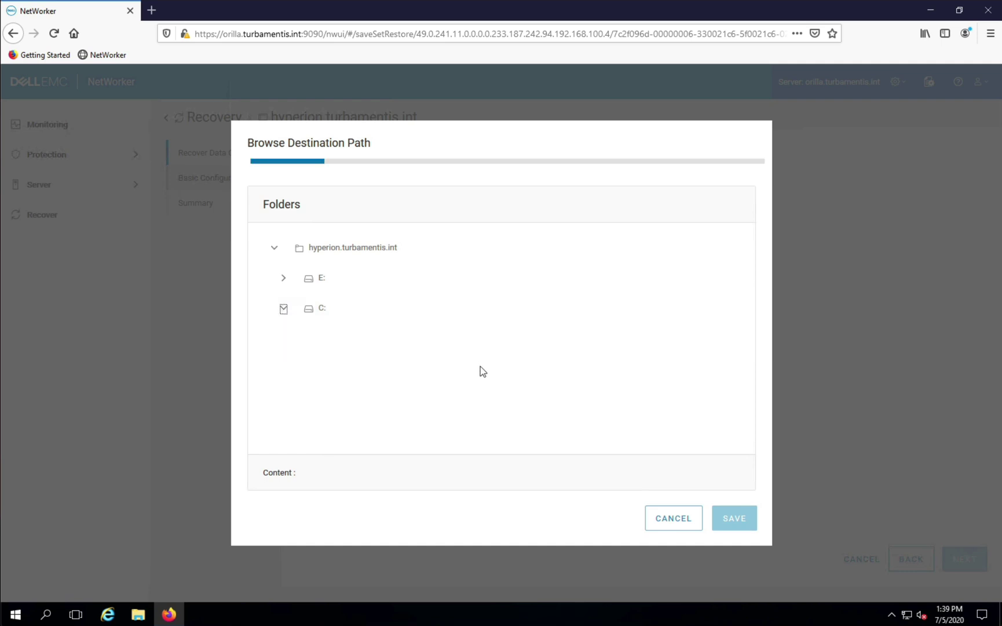
- Set the destination path to C:\Users\Administrator\Desktop
click(293, 368)
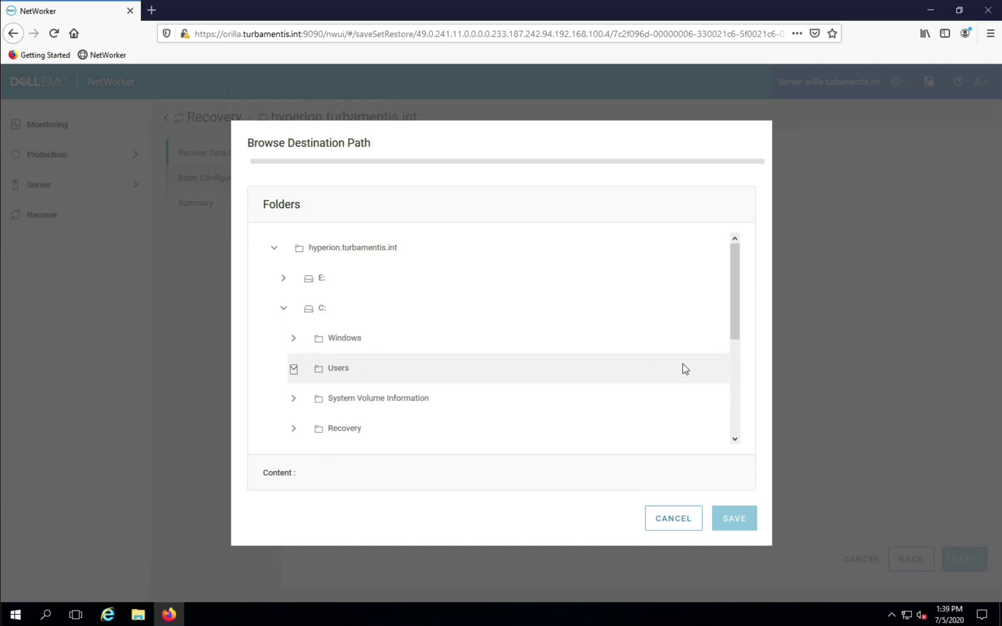
click(735, 356)
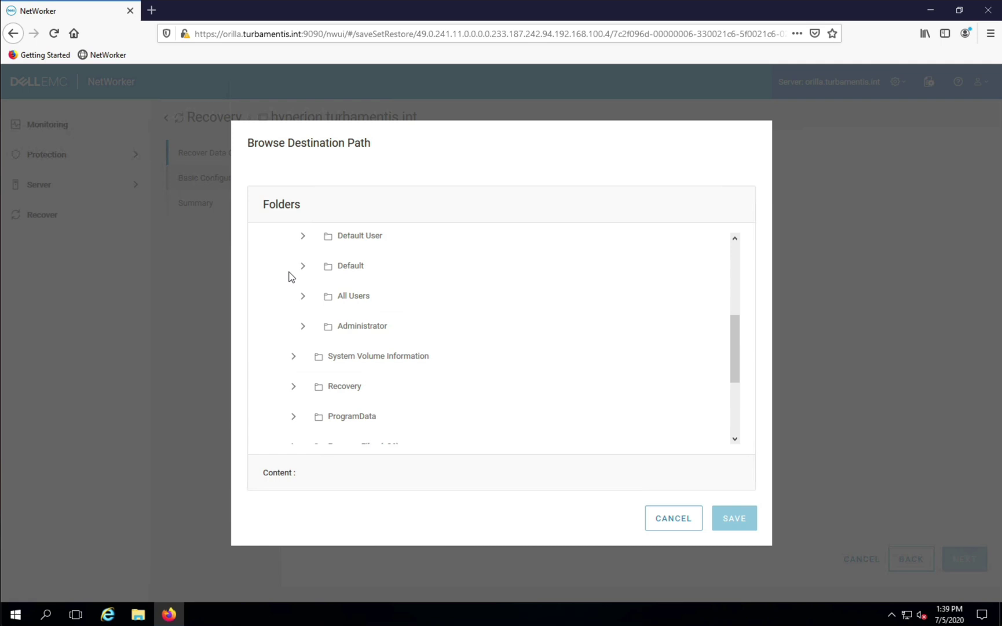
click(304, 328)
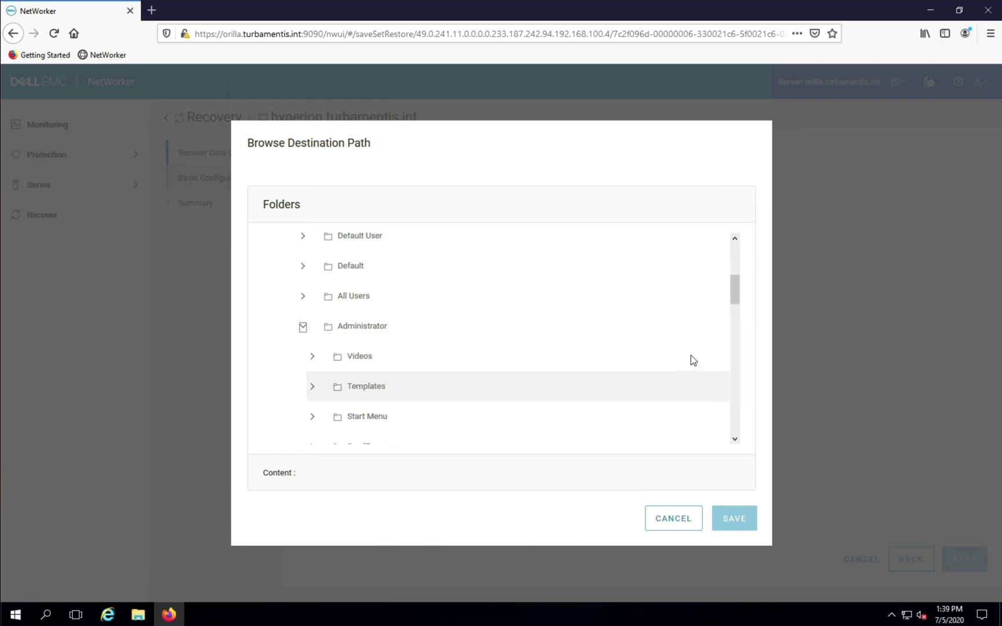
click(737, 380)
click(738, 383)
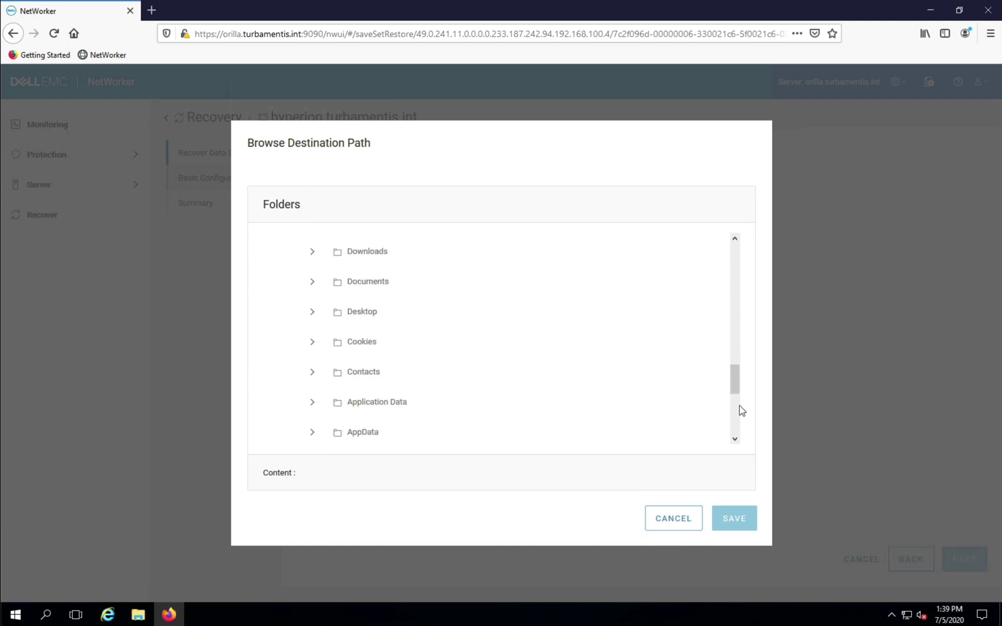
scroll(742, 410, down, 1)
click(363, 292)
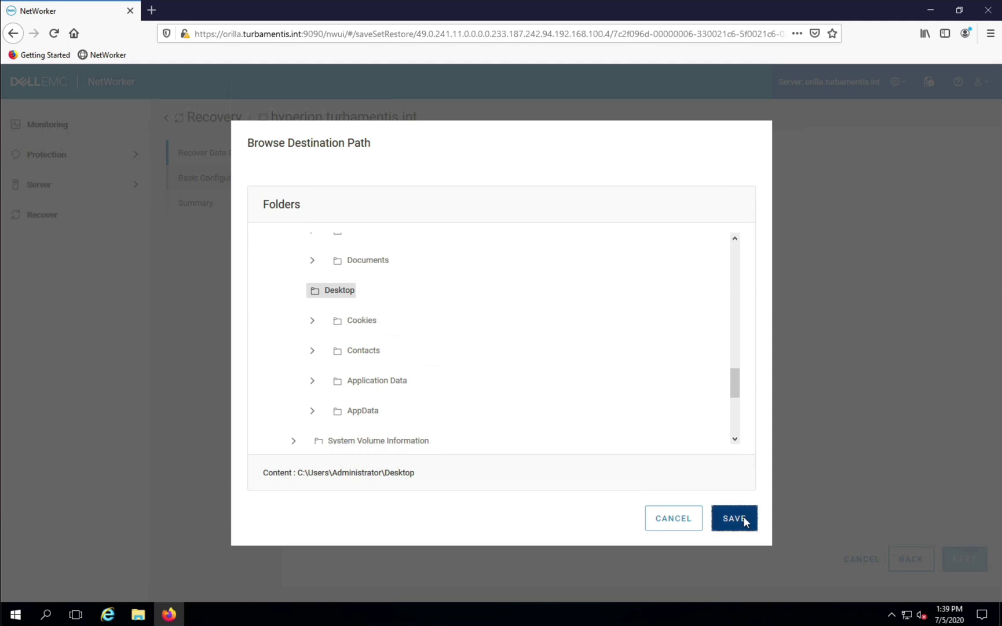
click(743, 517)
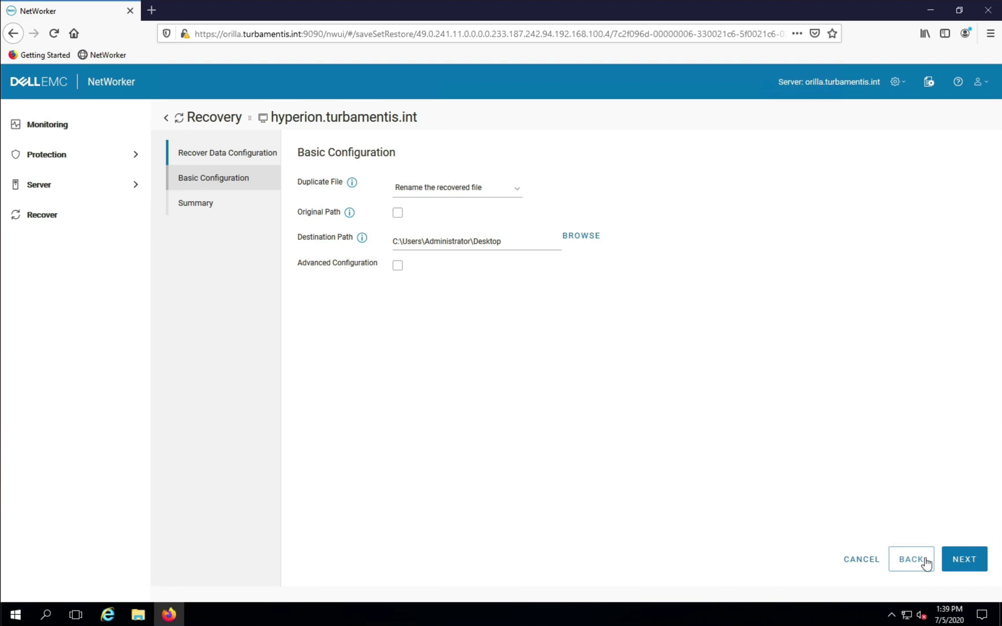
- Go through the recovery summary and submit the recover job
click(965, 560)
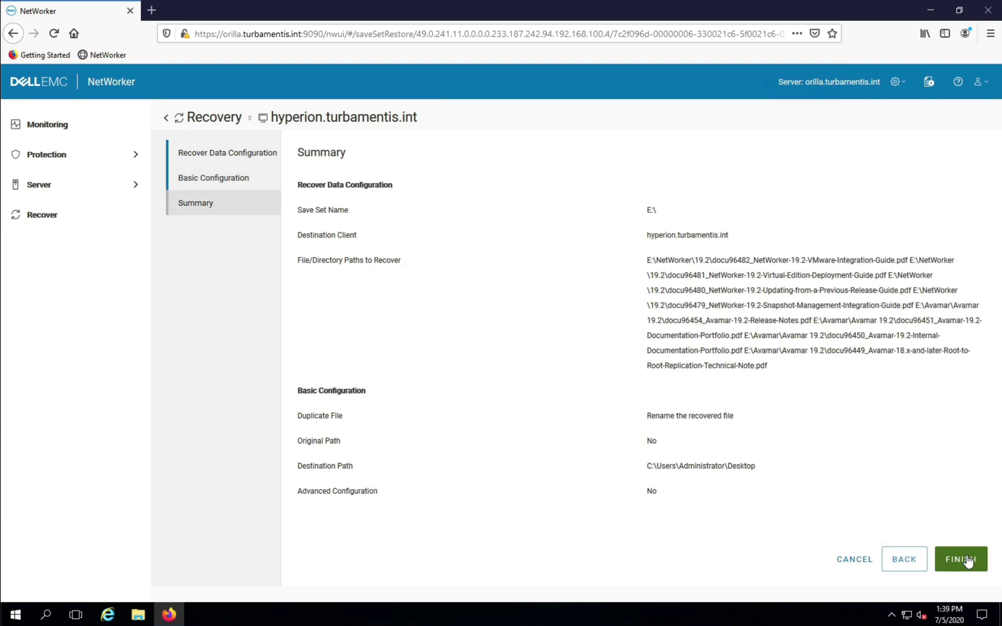
click(967, 559)
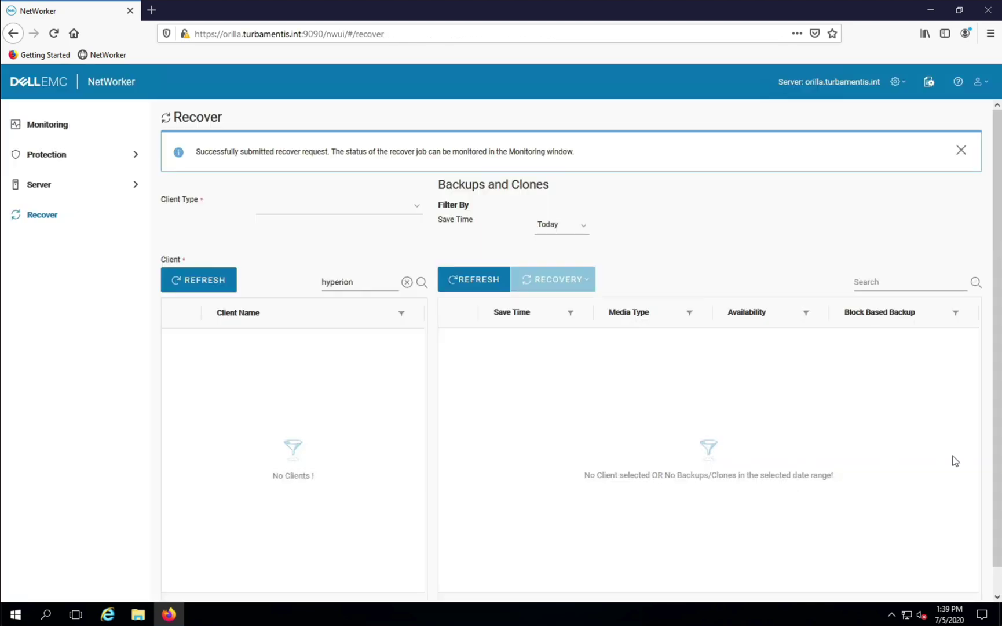
- Check in Recover Jobs monitoring that the latest job succeeded at 100%, 7.83 GB
click(51, 137)
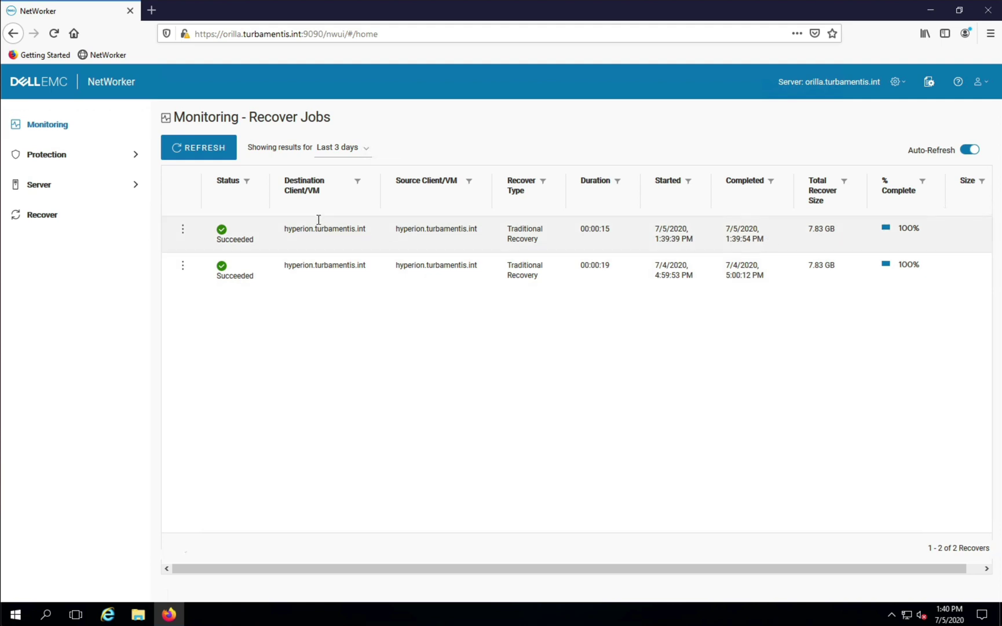
click(183, 229)
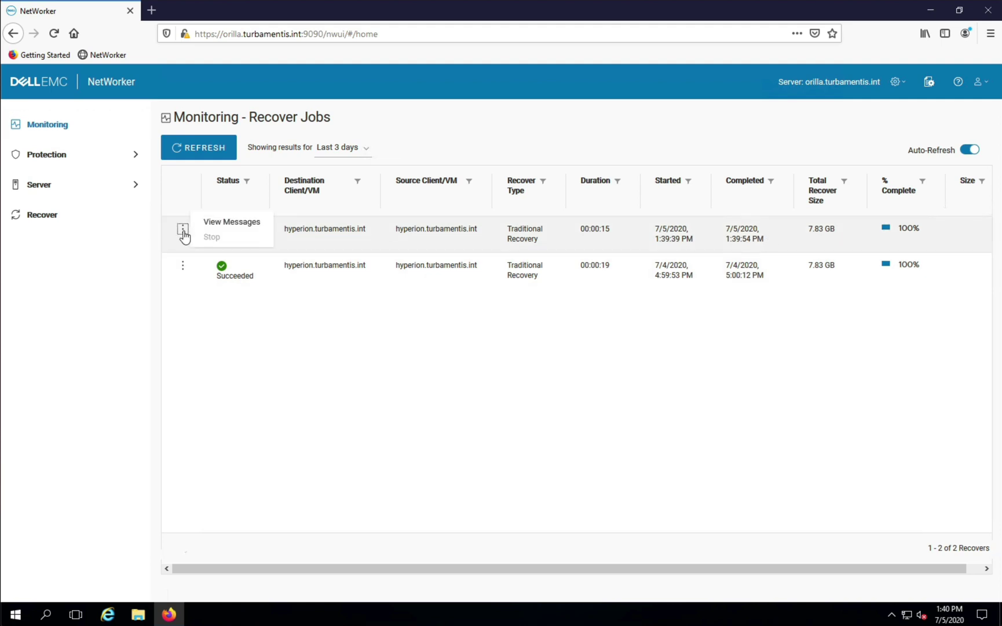
click(247, 223)
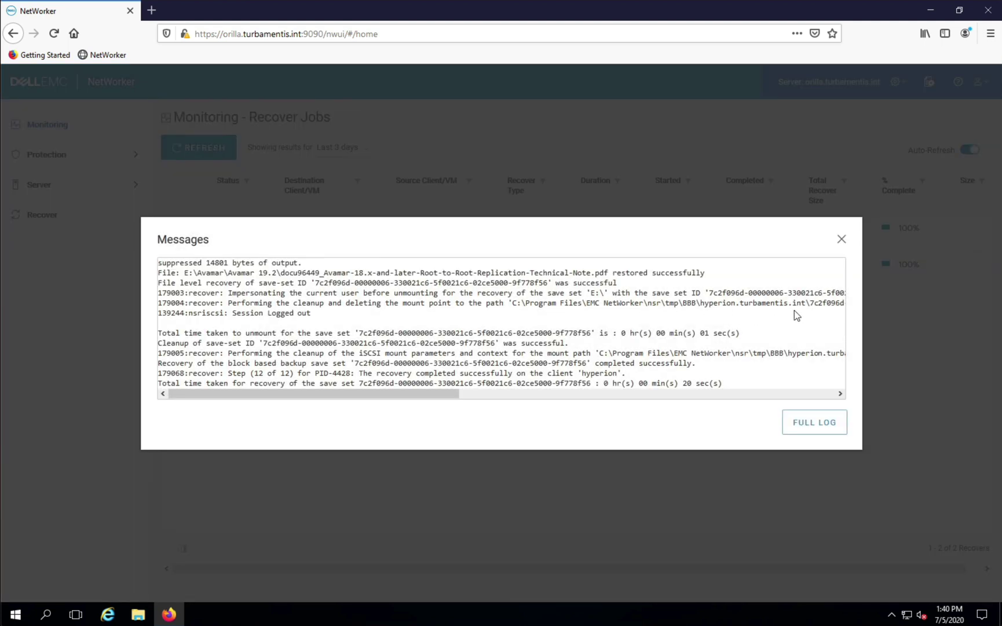
click(760, 391)
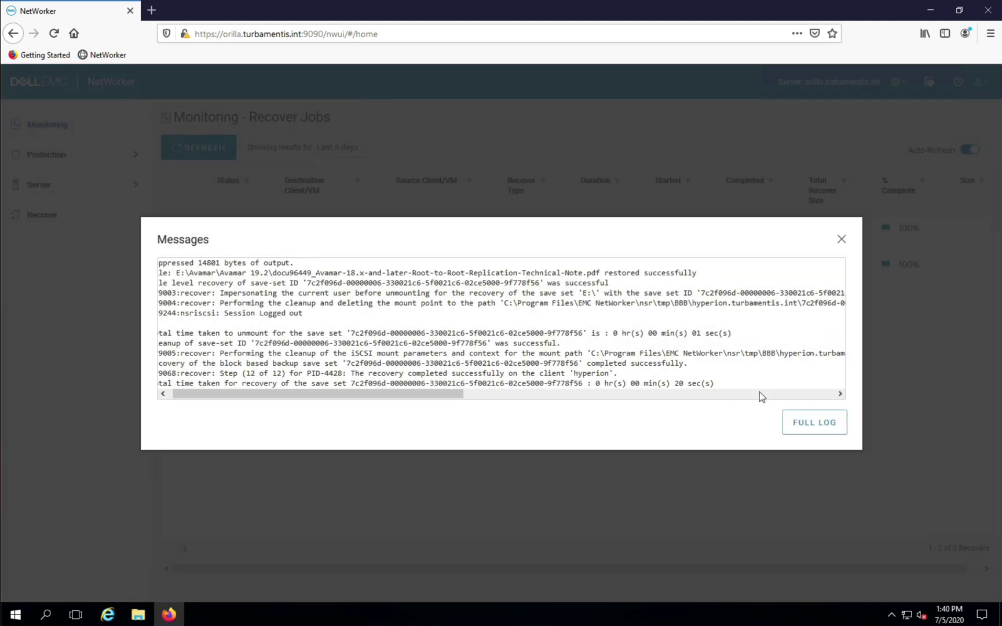
click(828, 417)
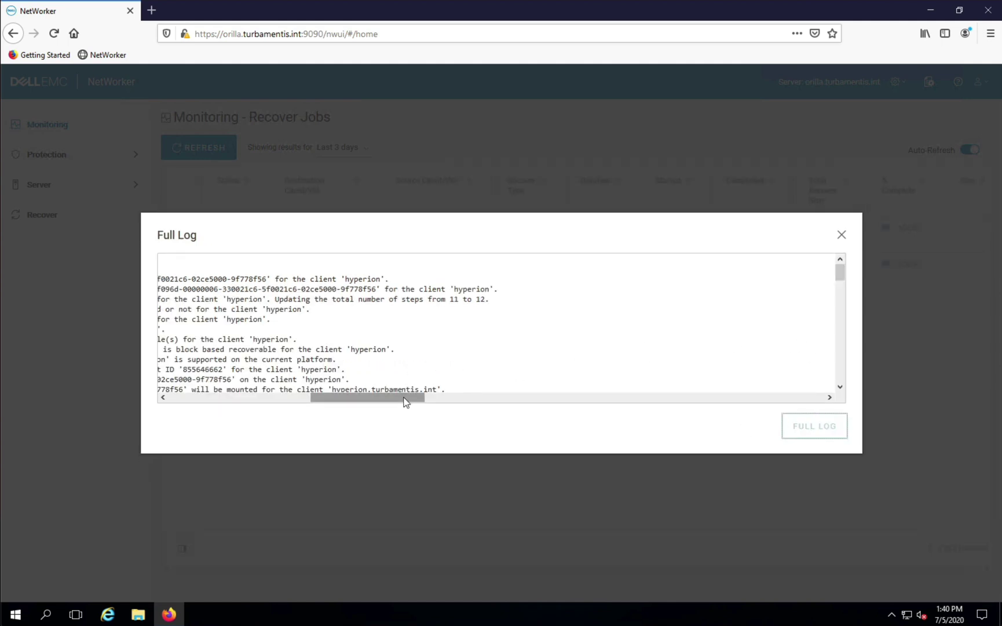
drag(405, 399, 216, 400)
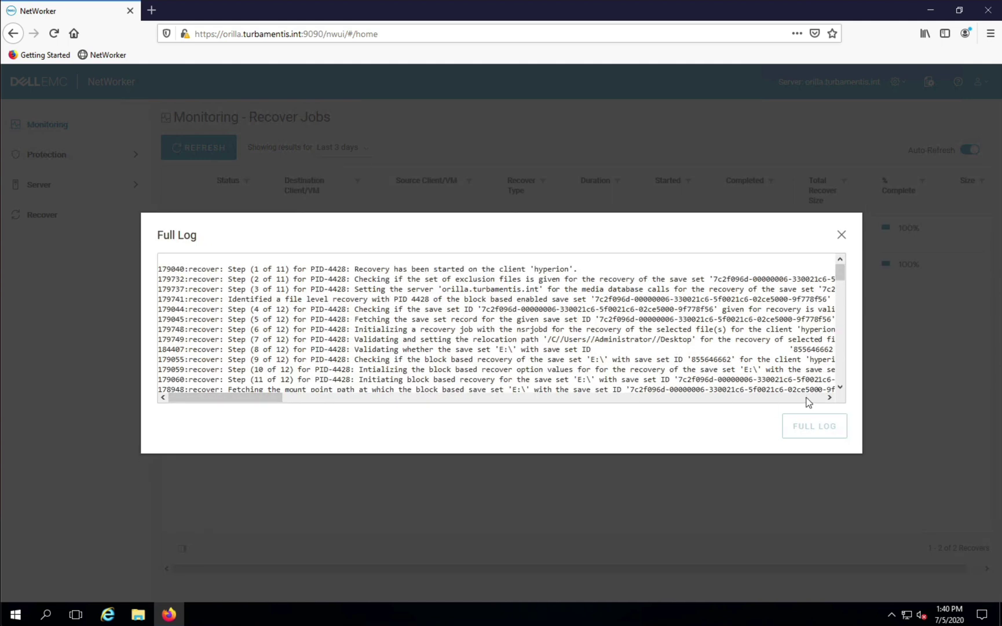
scroll(844, 376, down, 12)
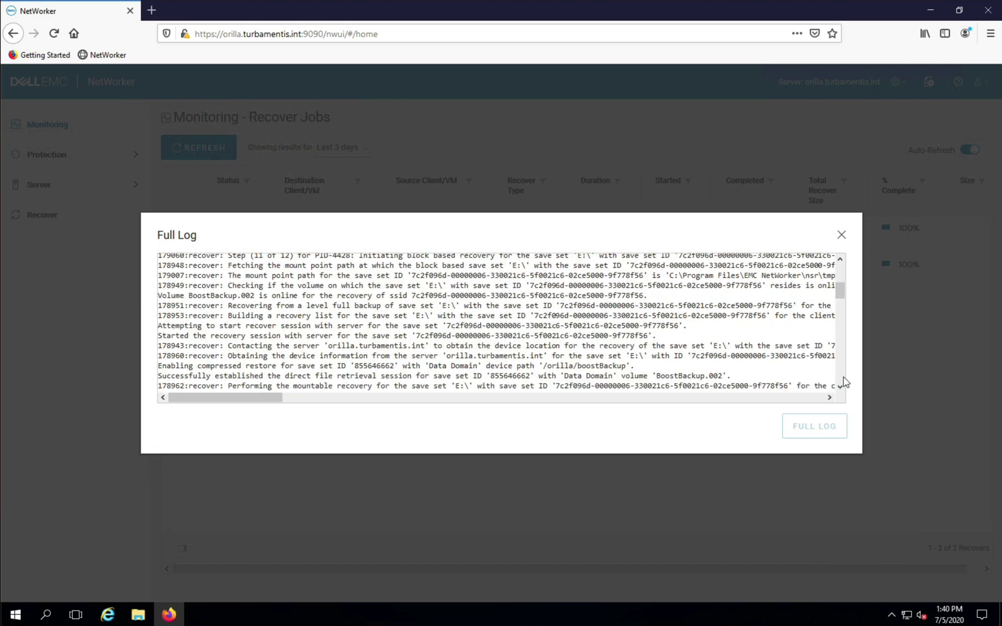
scroll(844, 376, down, 3)
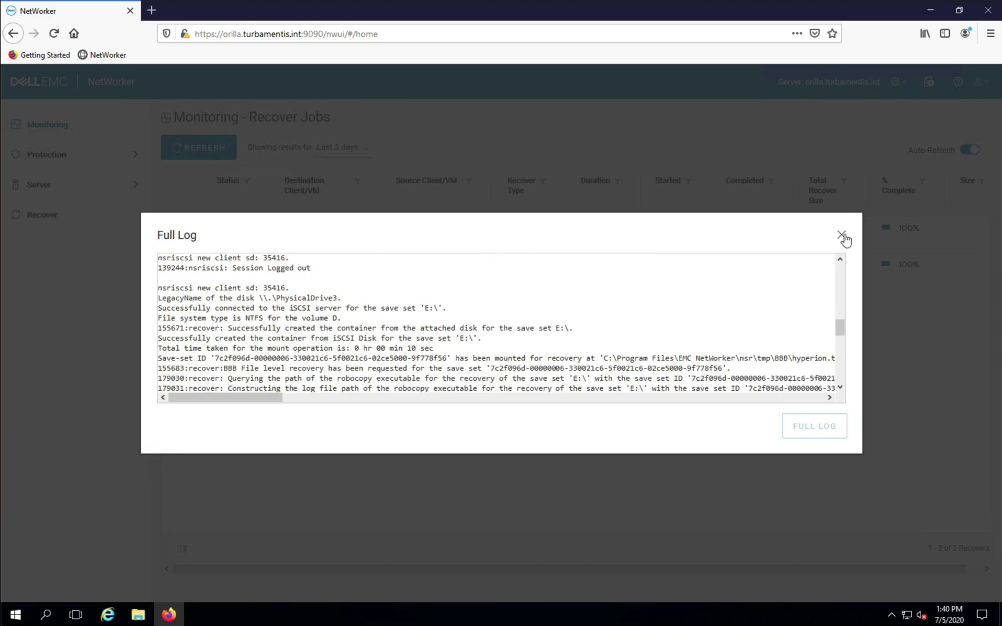
click(842, 235)
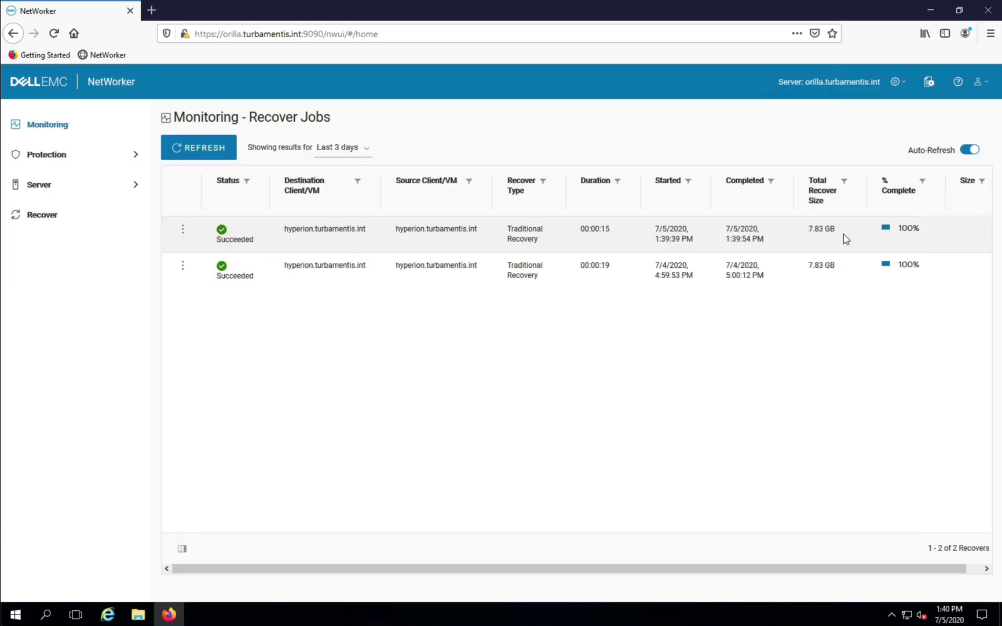
- From the desktop E folder, confirm Avamar 19.2 holds the four recovered PDFs
click(928, 8)
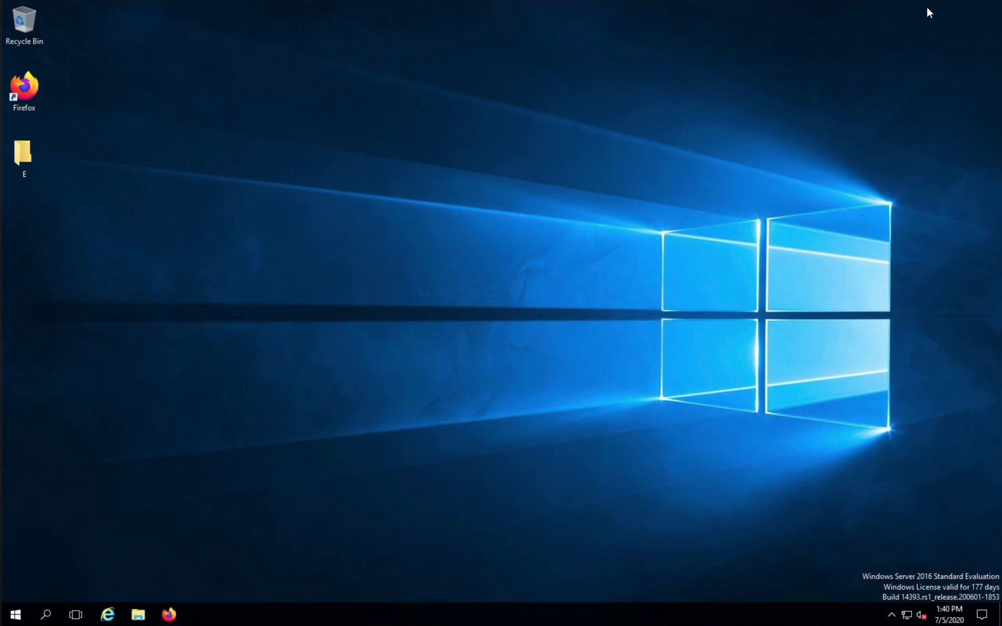
double_click(33, 158)
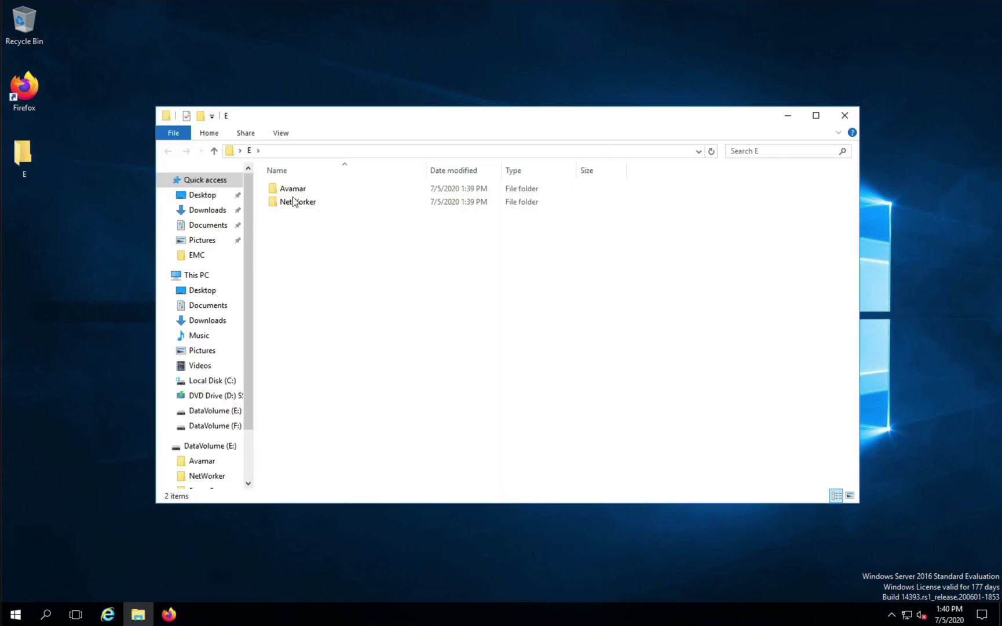
double_click(294, 195)
click(316, 192)
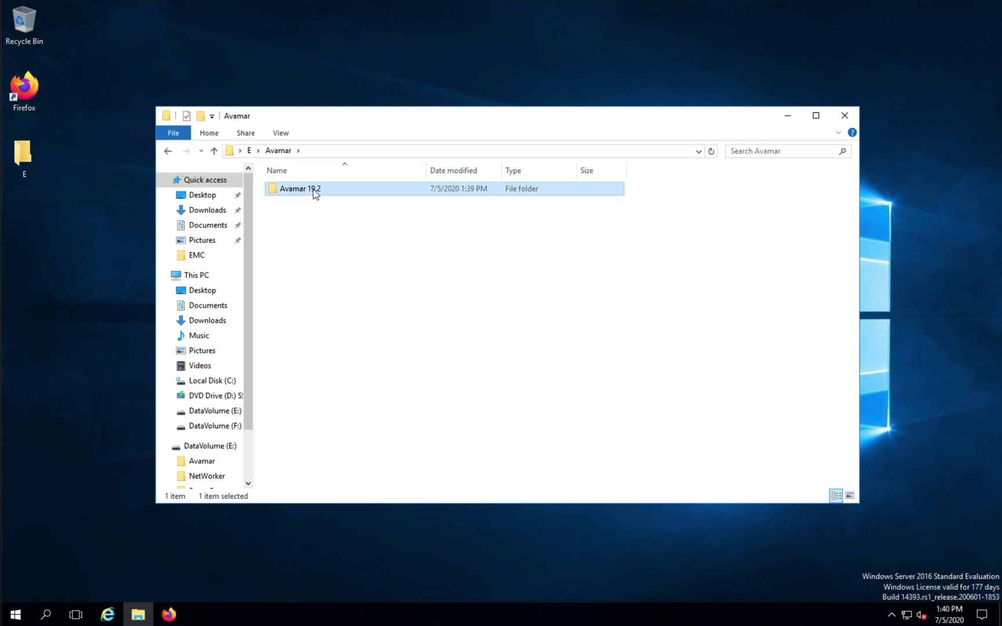
double_click(316, 193)
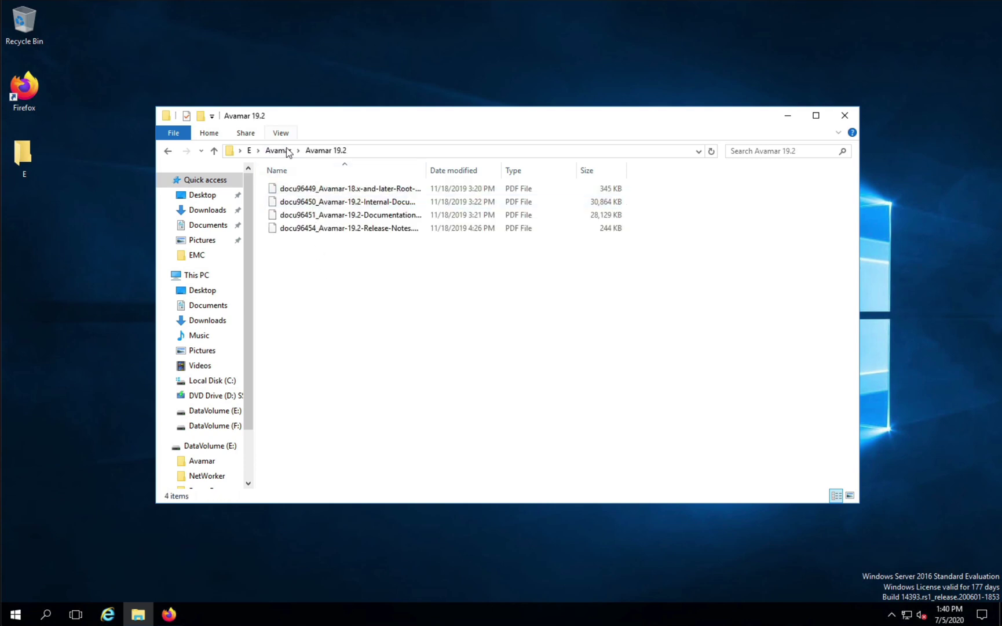
- Confirm E\NetWorker\19.2 holds the four recovered NetWorker PDF guides
click(254, 153)
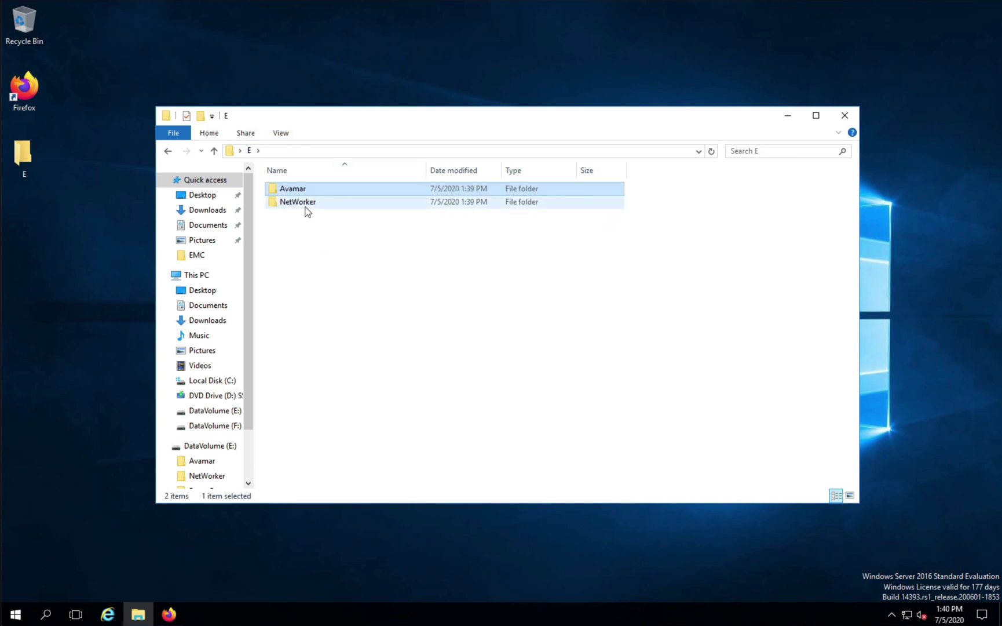
double_click(306, 206)
double_click(288, 193)
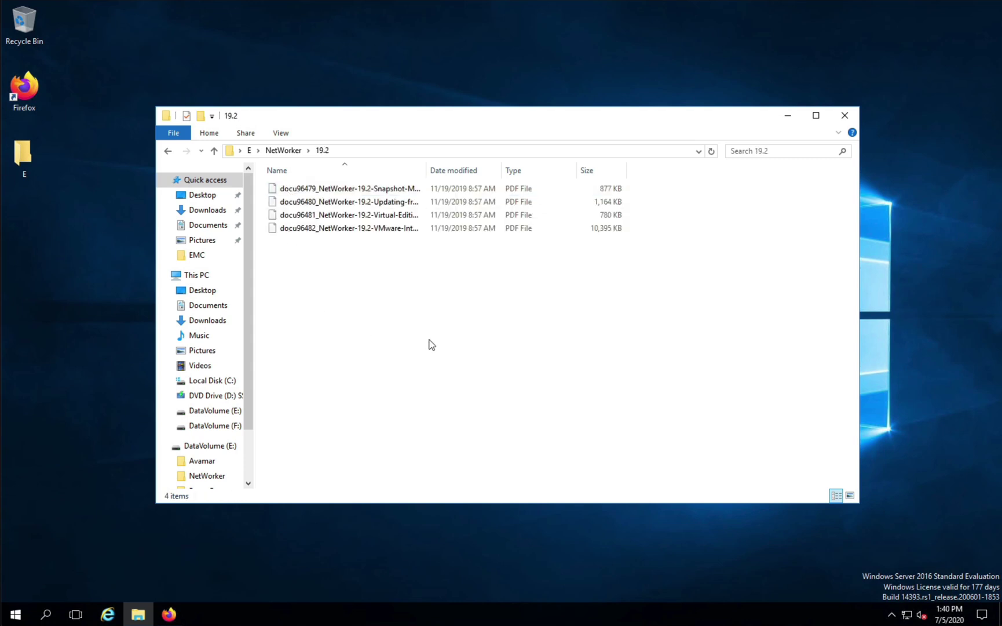